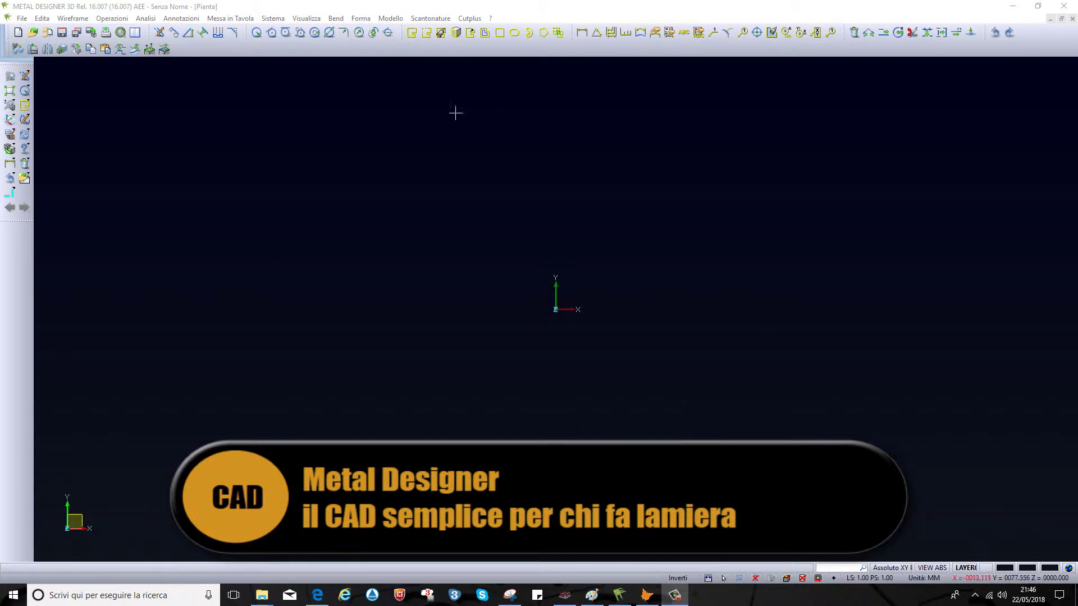
Step: Sketch a horizontal first segment and set its offsets to X 92, Y 0
click(160, 32)
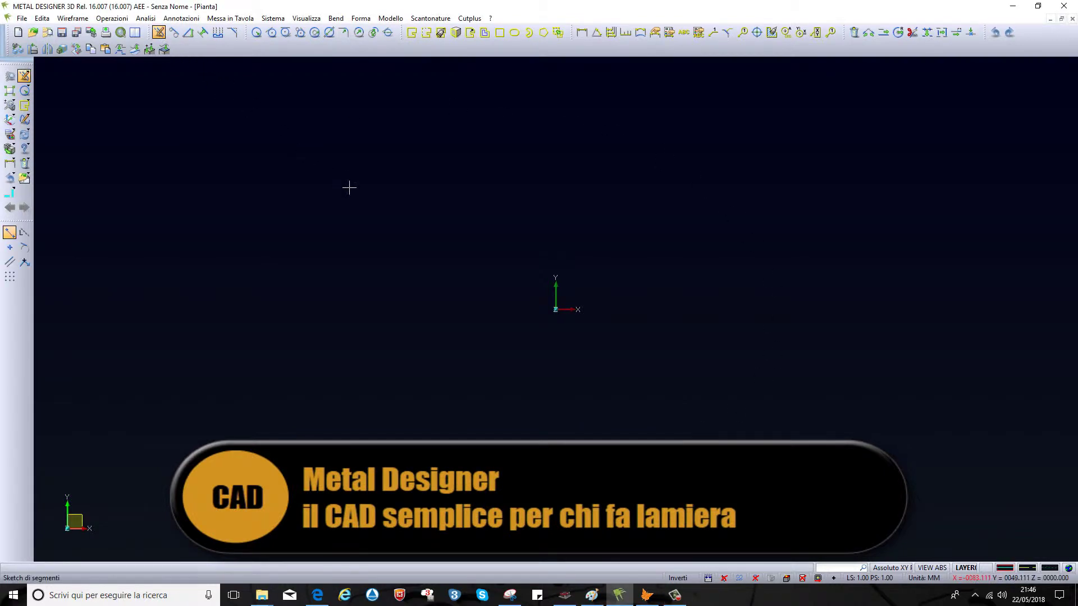
click(464, 225)
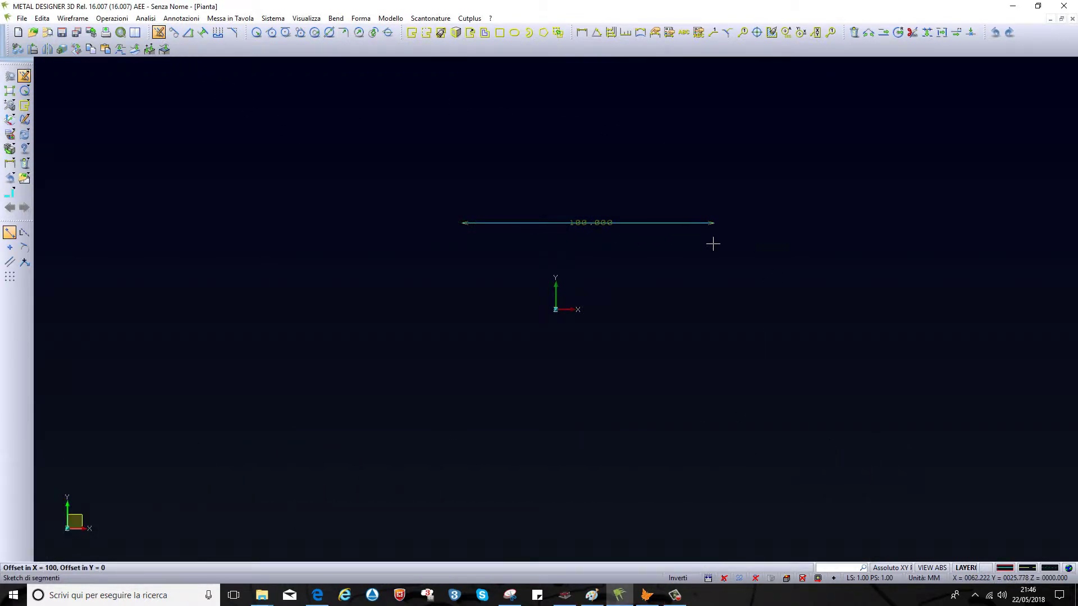
click(694, 236)
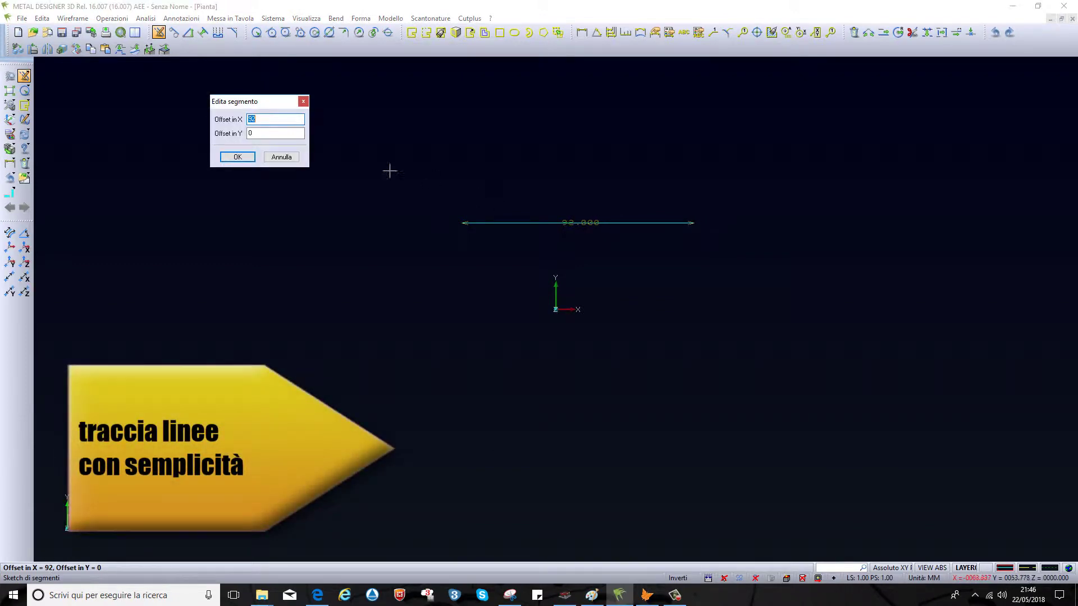
click(270, 121)
Step: Confirm the first line and draw a parallel line 20 below it
click(238, 156)
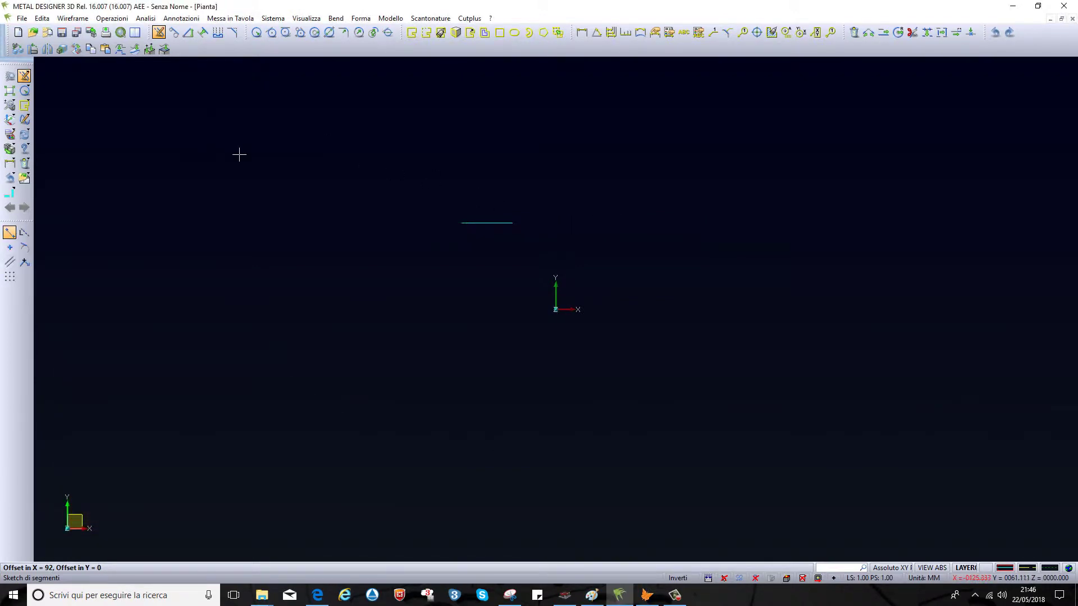
scroll(458, 224, up, 2)
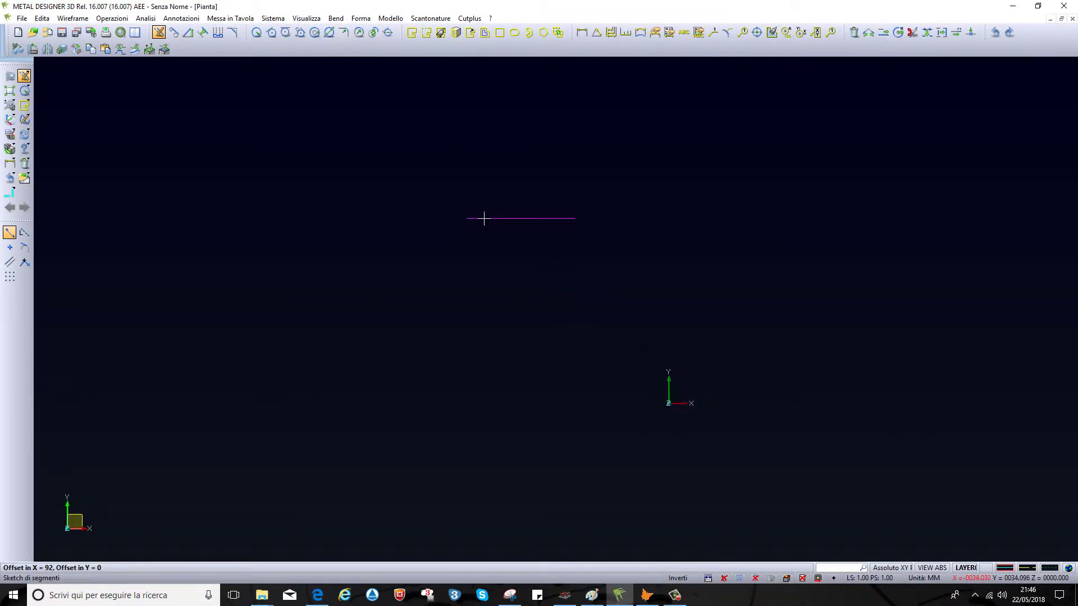
click(491, 222)
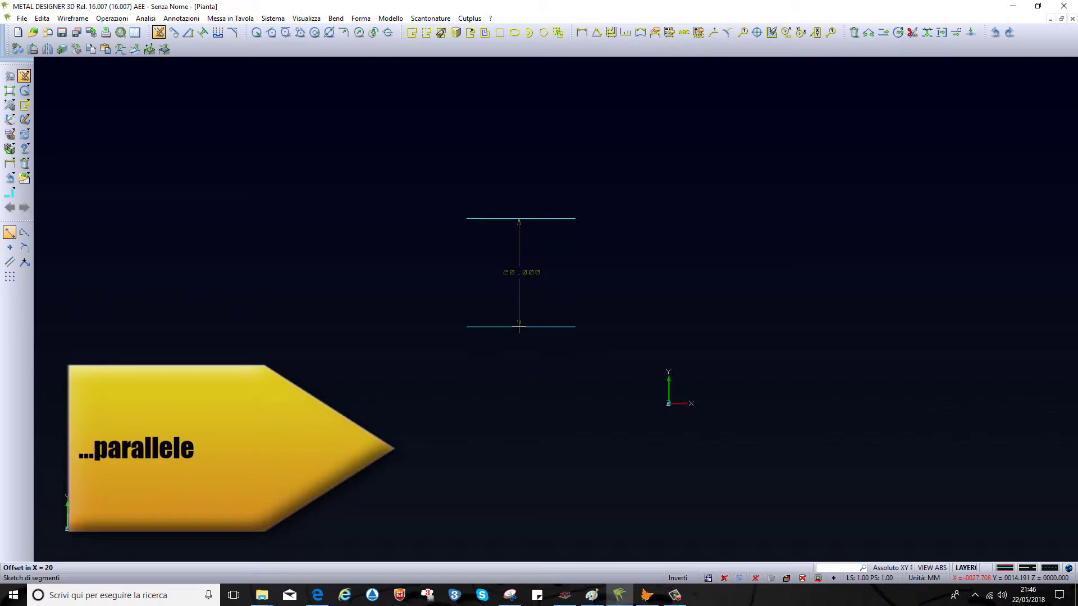
click(518, 326)
Step: Join the left and right ends with vertical sides, closing the 20 by 20 square
click(467, 327)
click(467, 219)
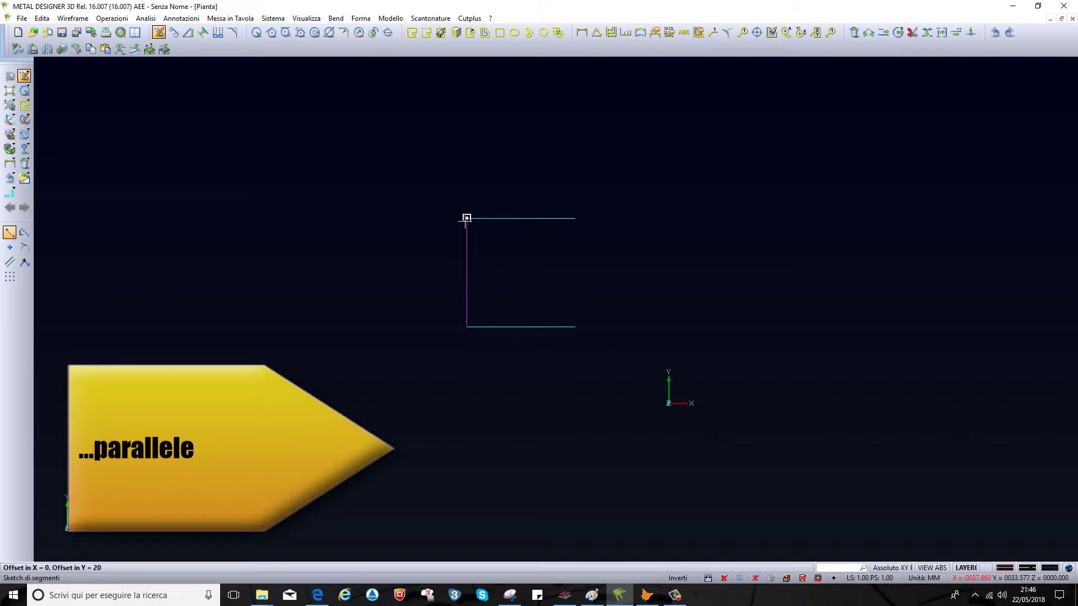
click(574, 218)
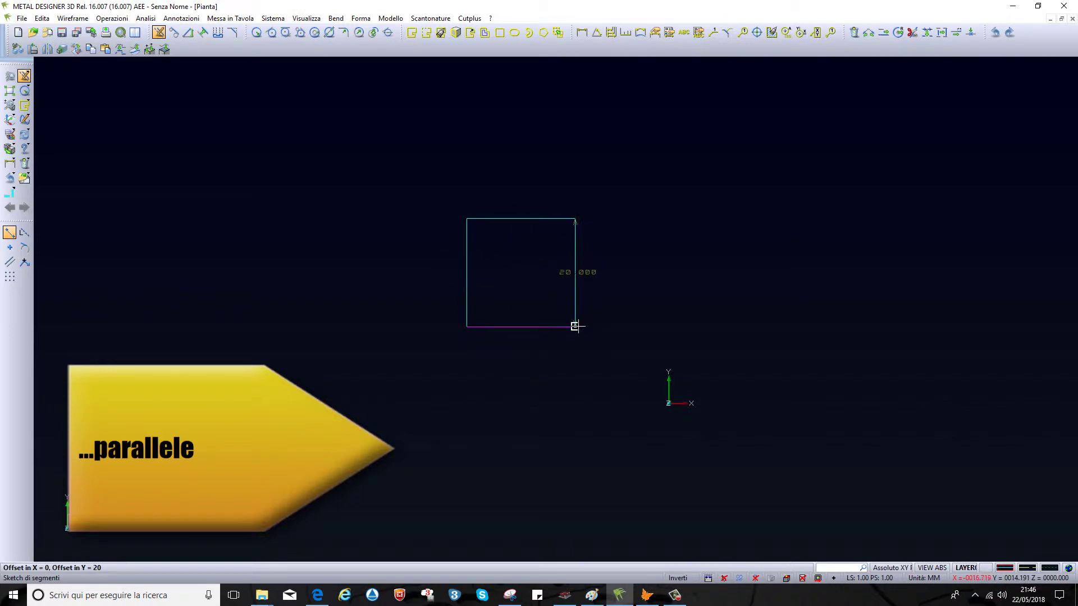
click(575, 326)
Step: Offset the square's left and right sides outward as parallel lines at Distanza 5
click(467, 254)
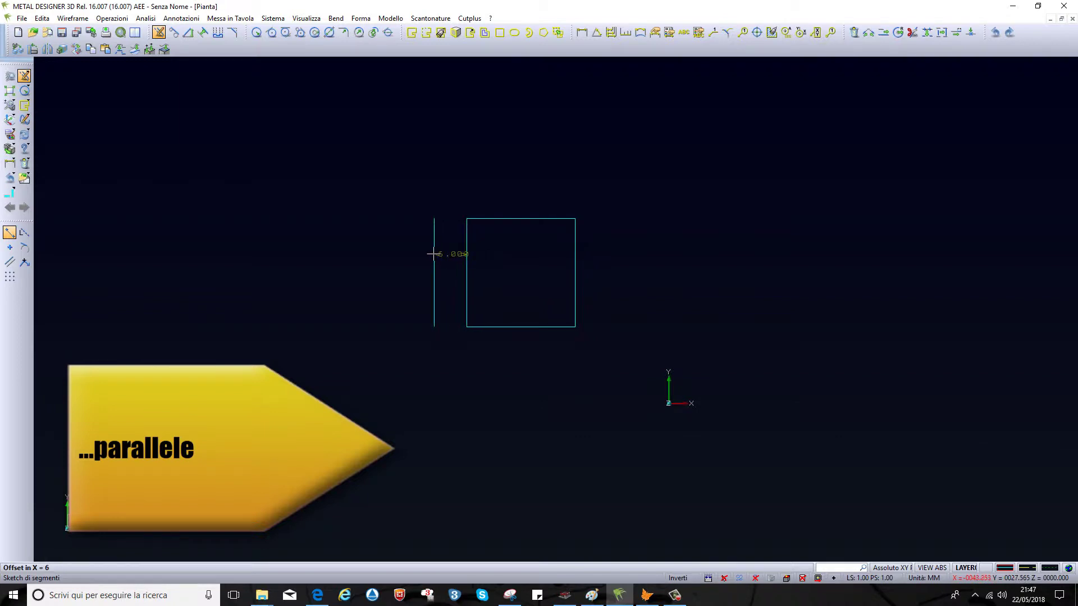
right_click(416, 225)
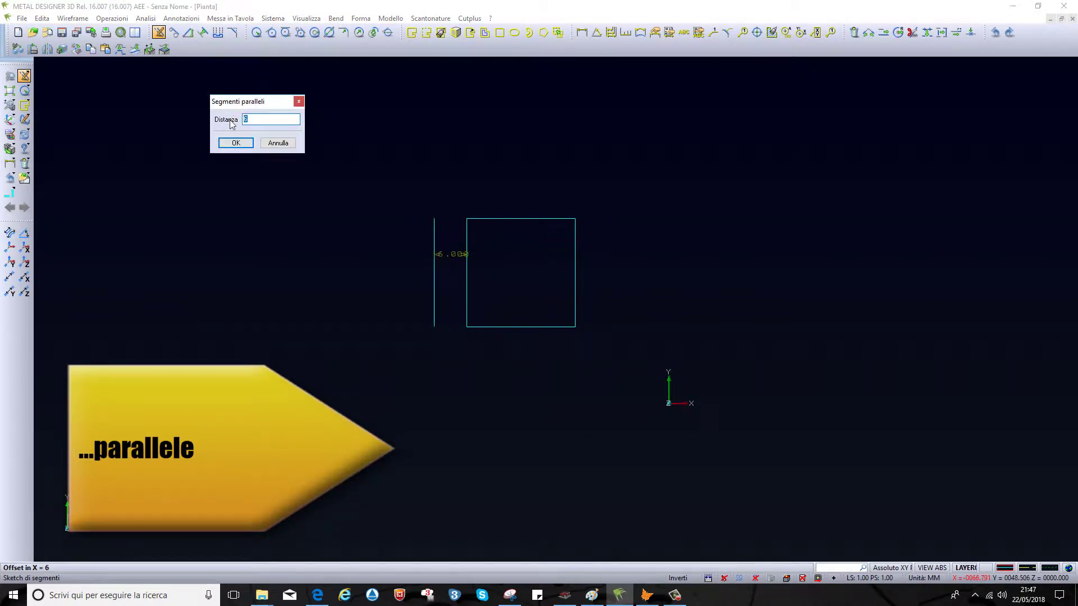
click(240, 144)
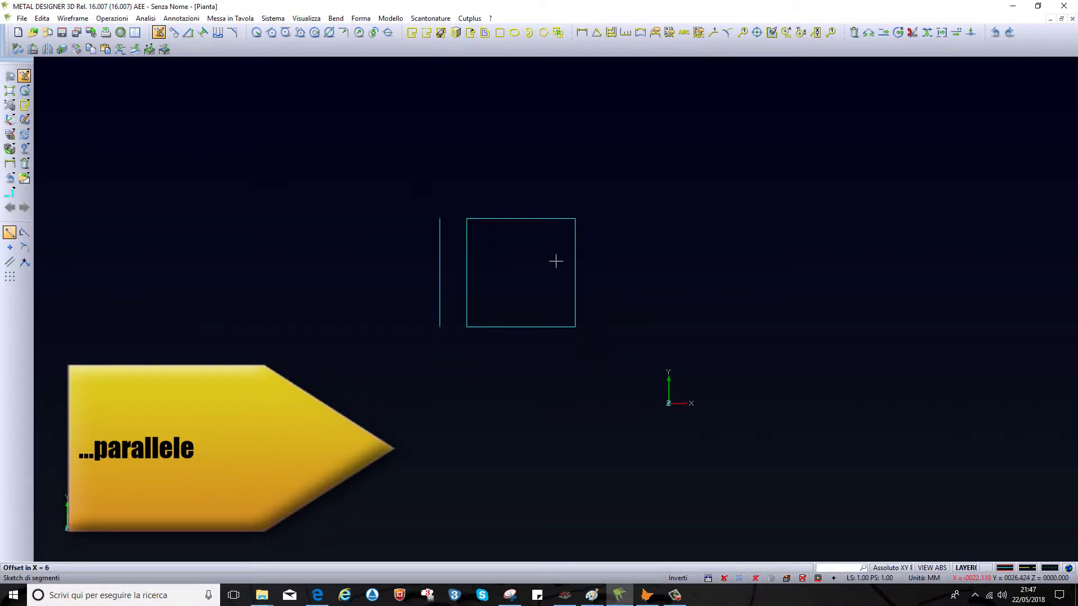
click(574, 263)
right_click(609, 266)
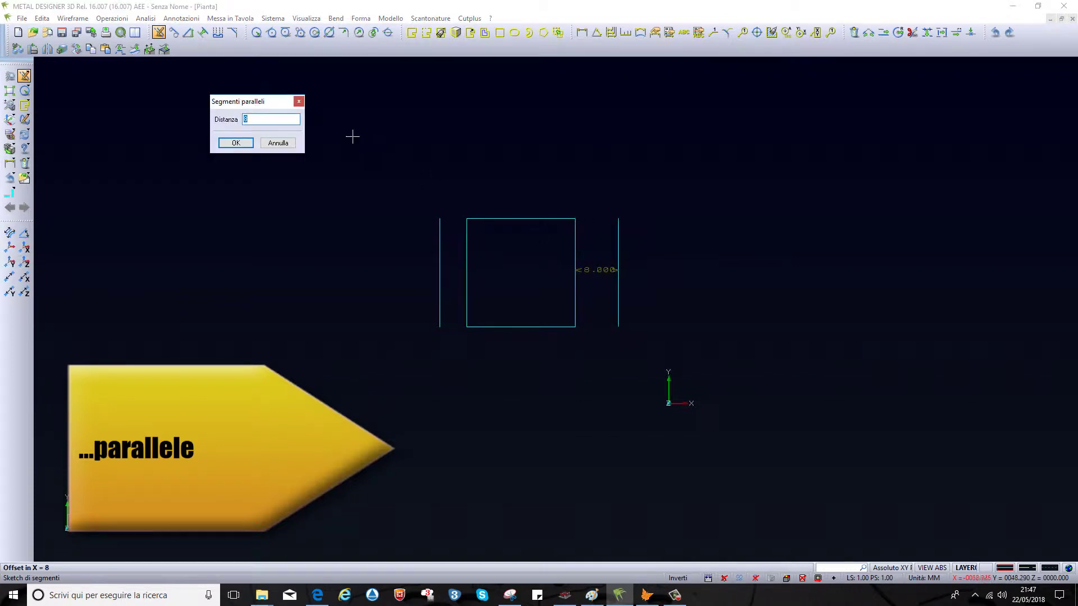
click(236, 144)
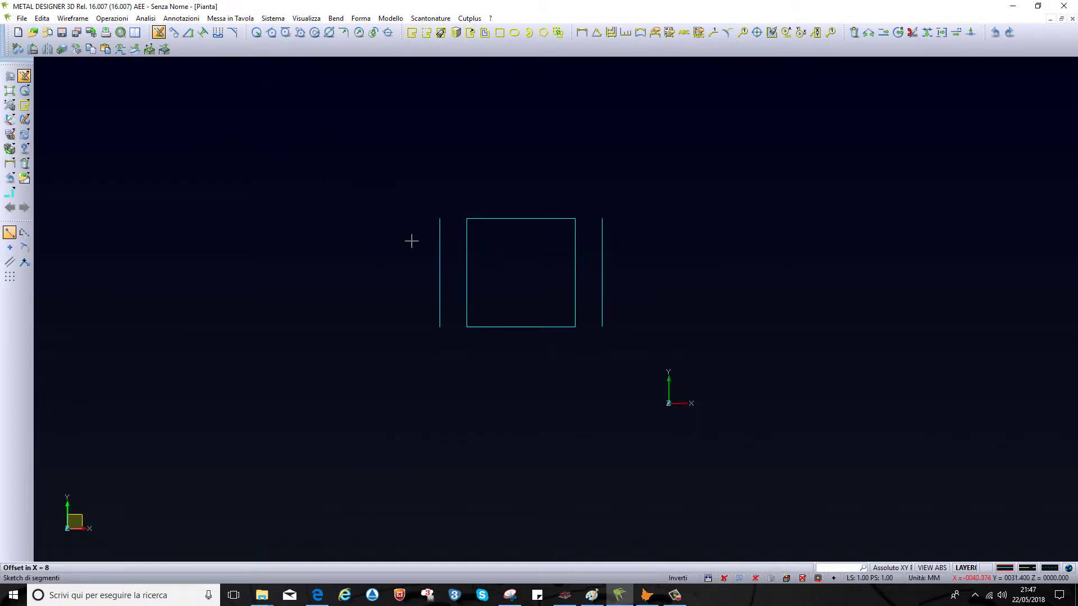
Step: Offset new vertical lines 20 beyond the left and right parallel lines
click(439, 257)
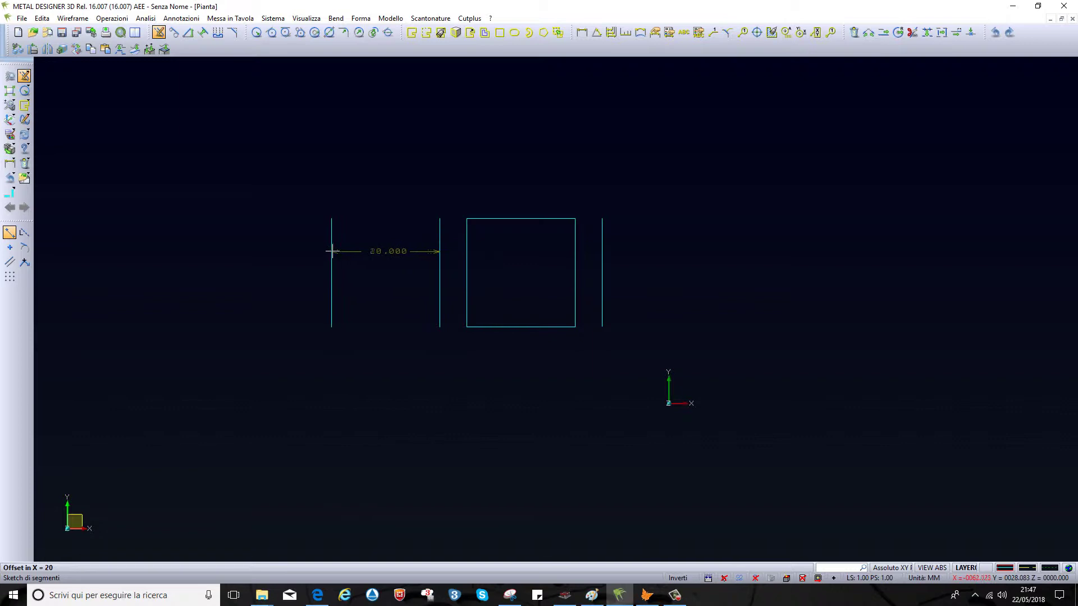
click(332, 252)
click(601, 259)
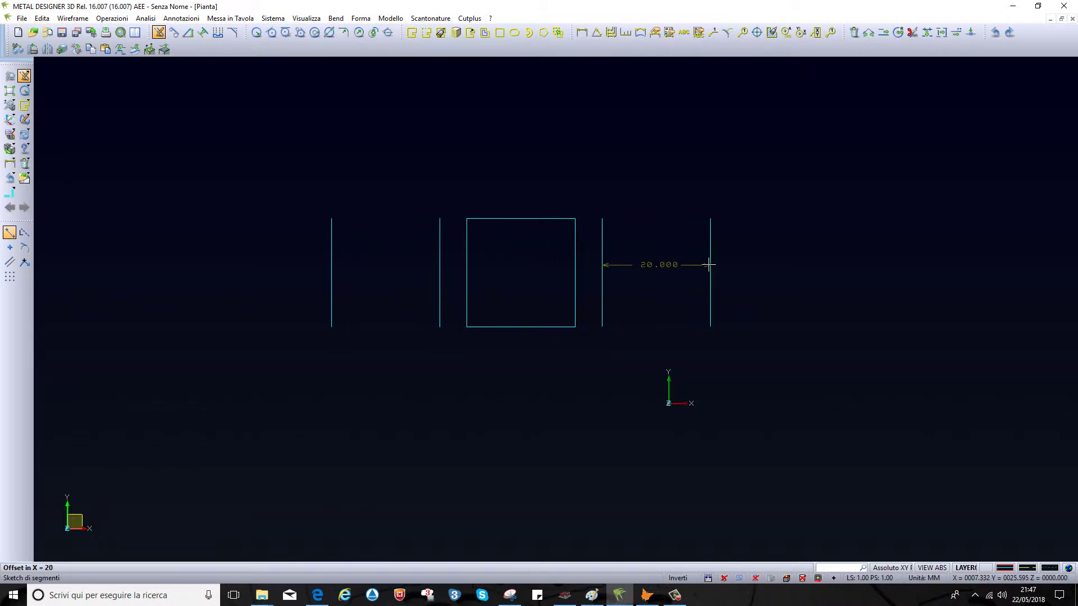
click(710, 264)
Step: Draw top and bottom edges to close the right and left squares
click(603, 218)
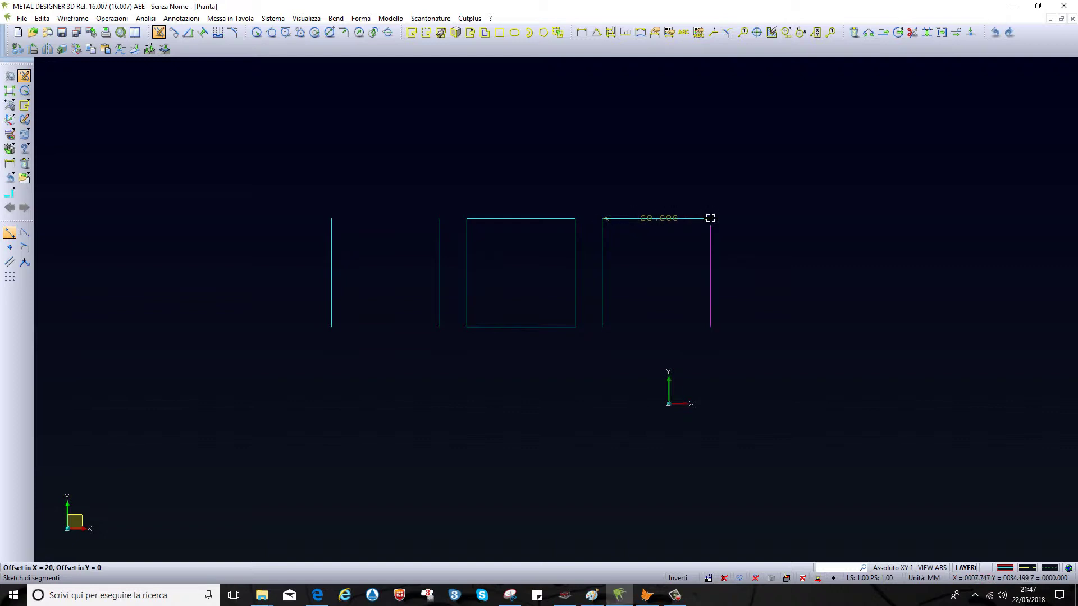
click(710, 219)
click(710, 326)
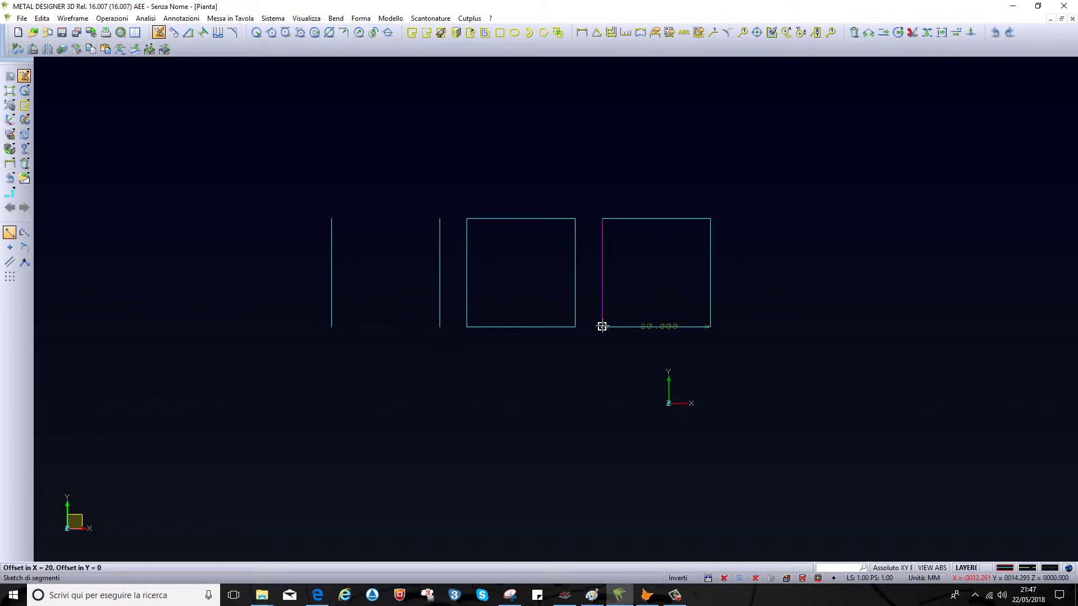
click(602, 327)
click(440, 326)
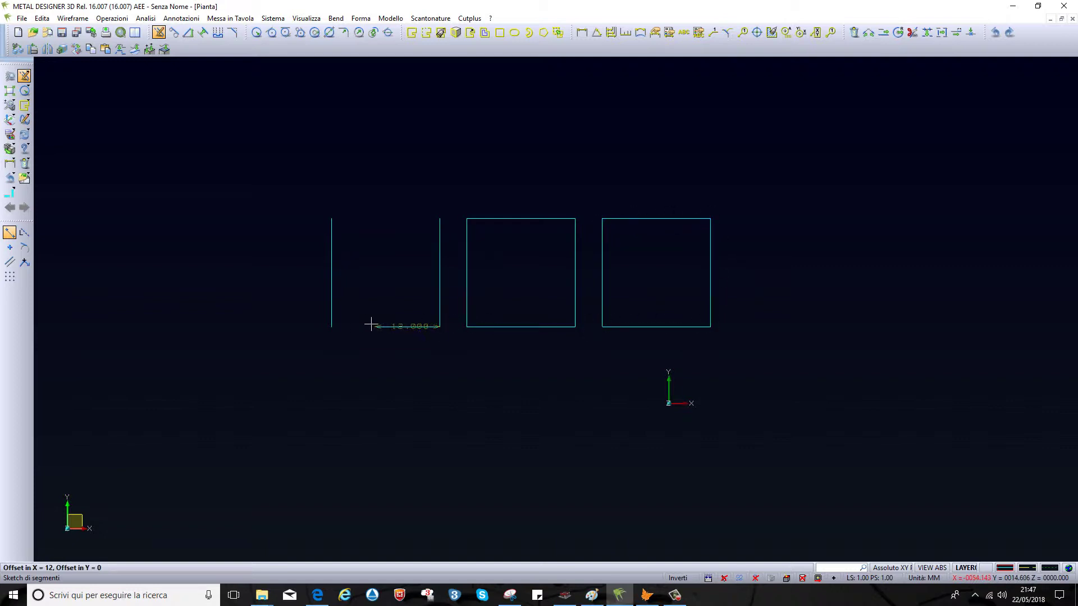
click(331, 326)
click(332, 218)
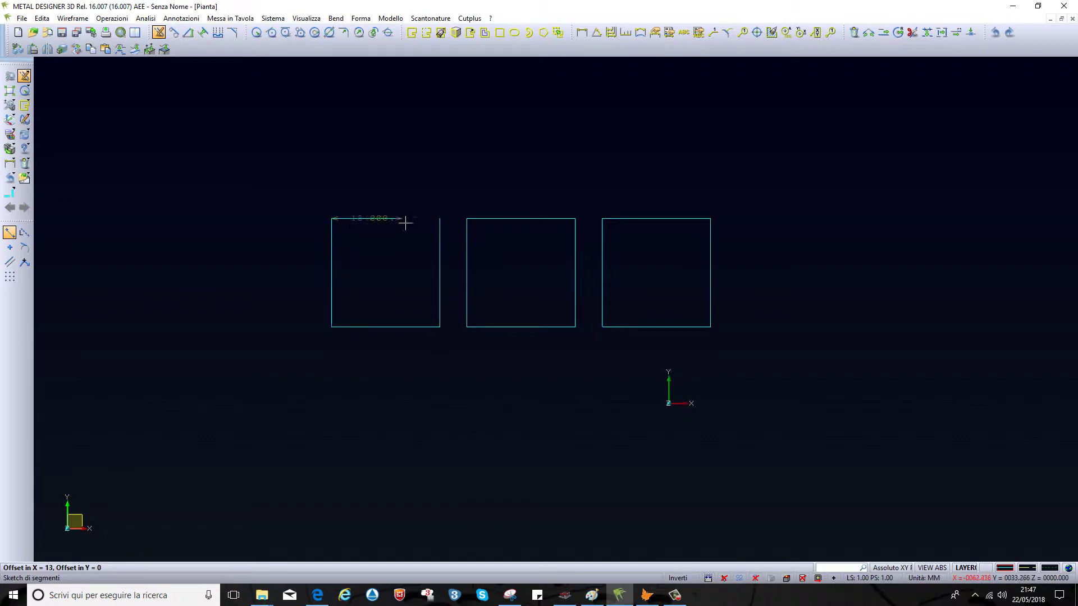
click(439, 218)
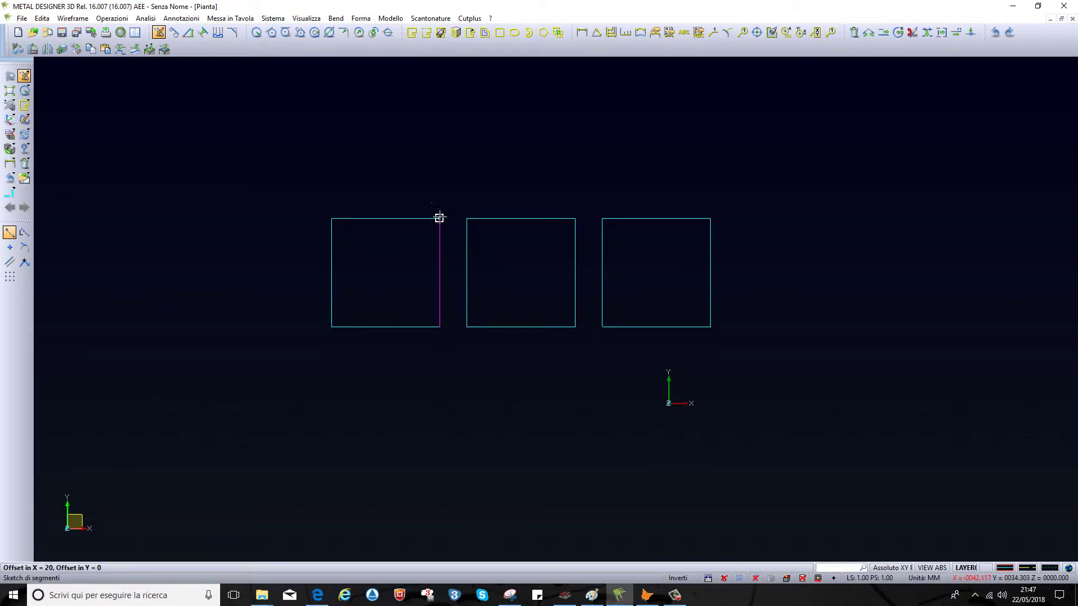
click(189, 33)
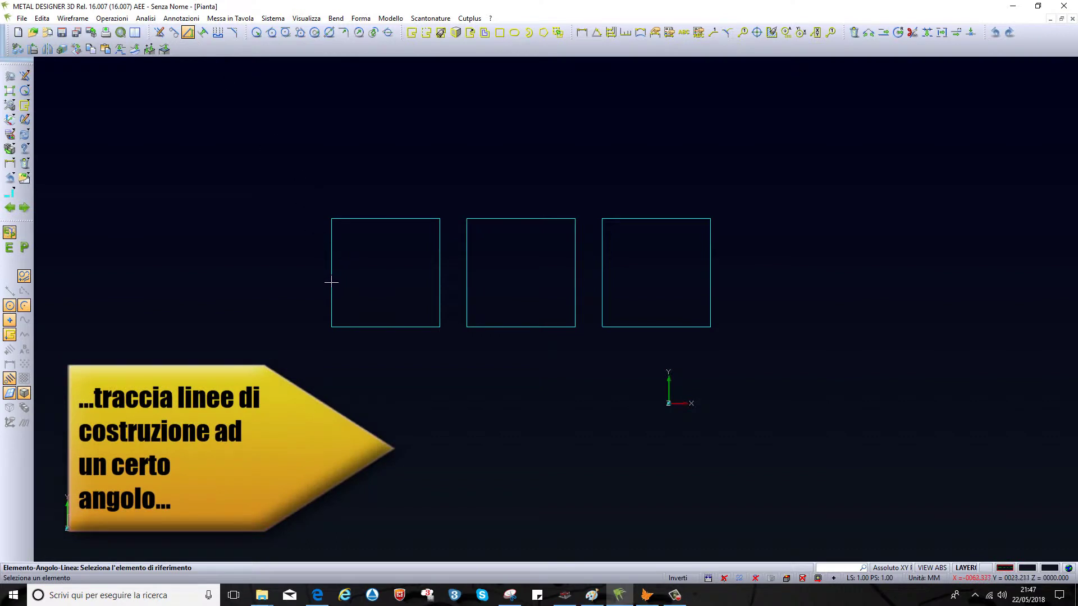
Step: Add 45° construction lines at the left square's bottom corner and right square's top-right corner
click(330, 326)
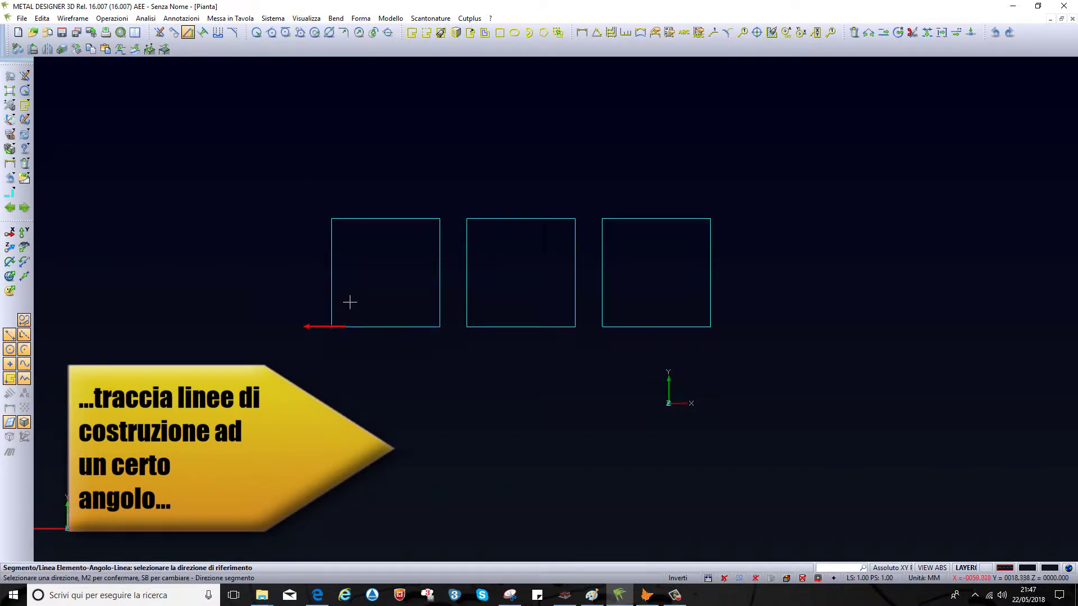
click(353, 290)
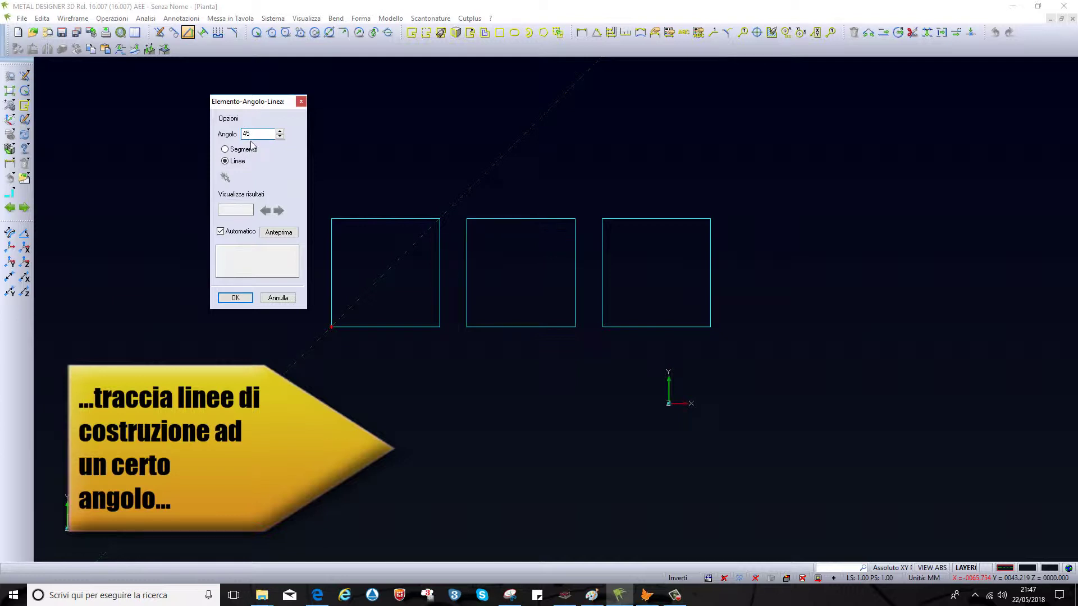
click(240, 297)
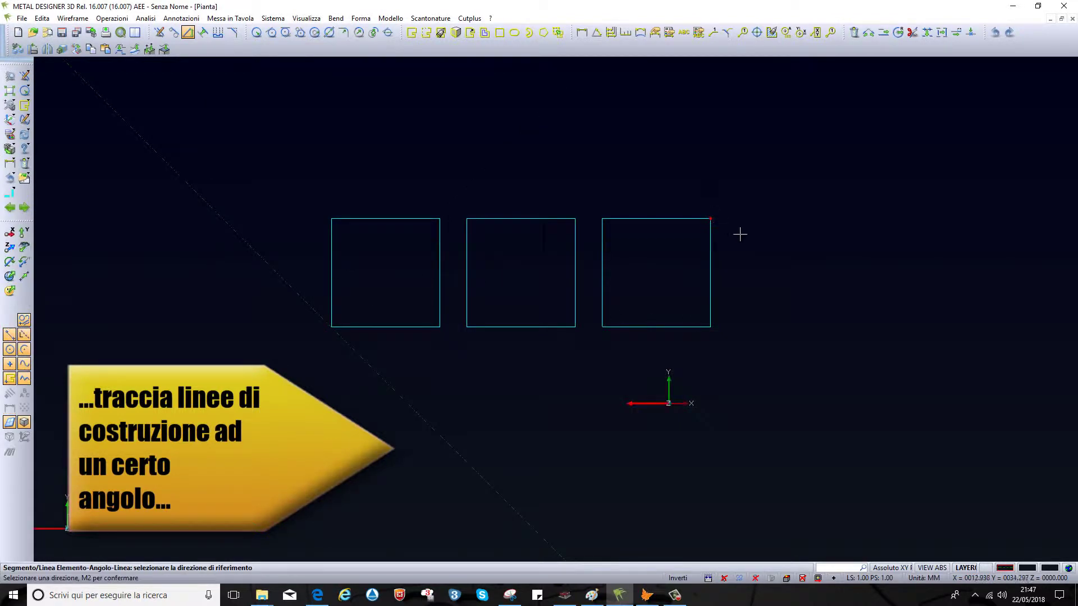
click(708, 279)
click(686, 289)
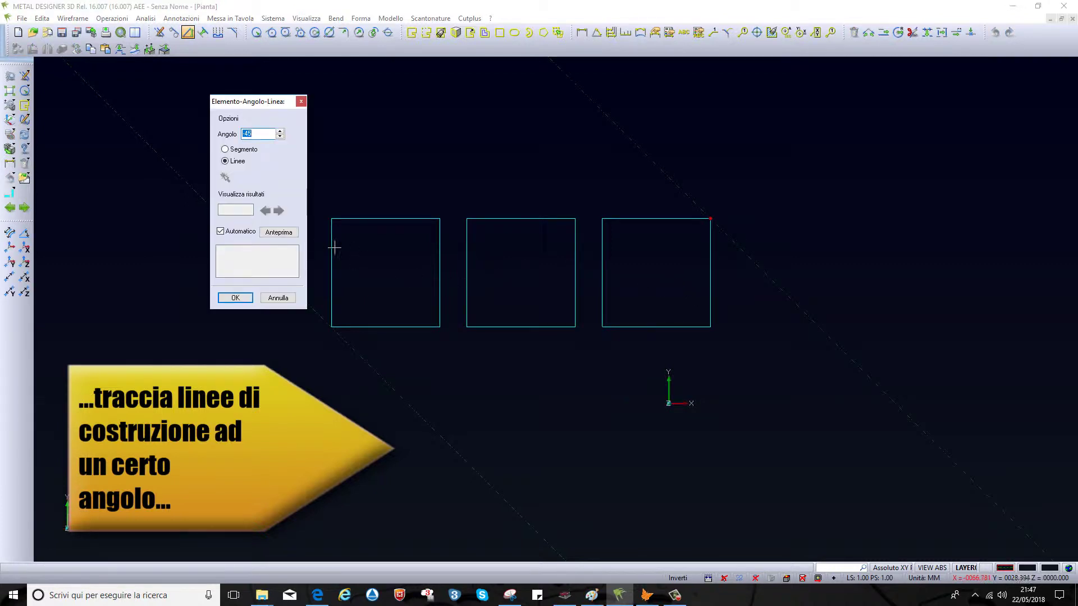
click(236, 298)
Step: Add 45° construction lines at the left square's top-left corner and right square's bottom-right corner
click(331, 219)
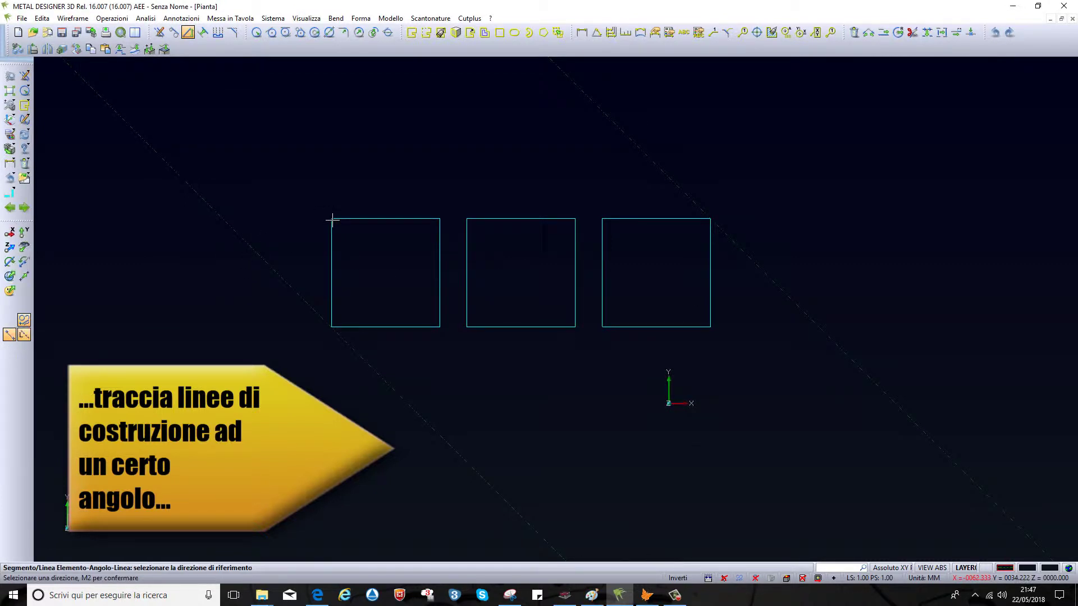
click(285, 188)
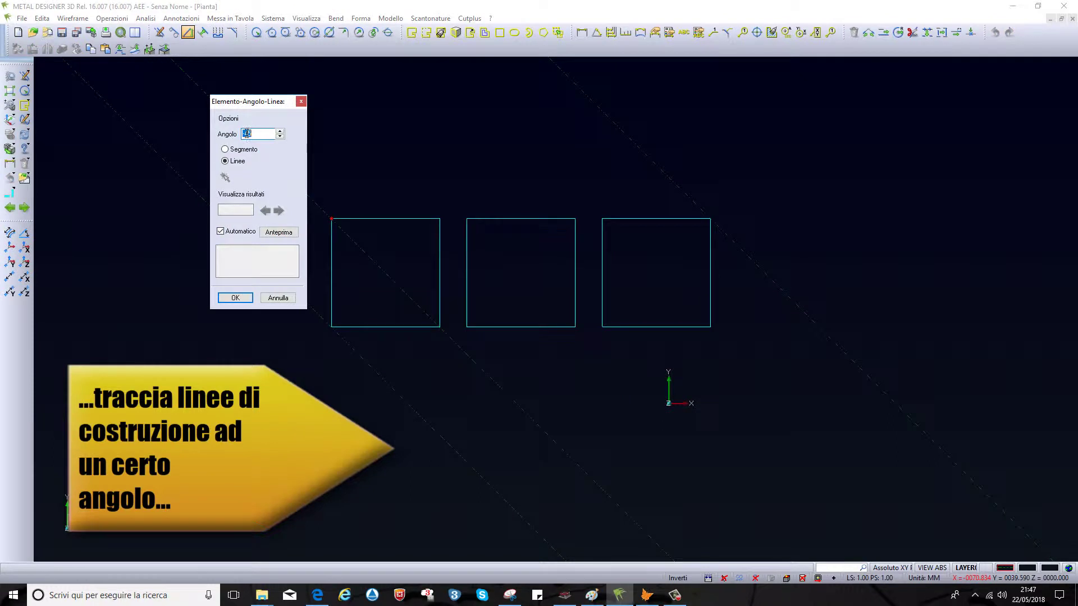
click(235, 297)
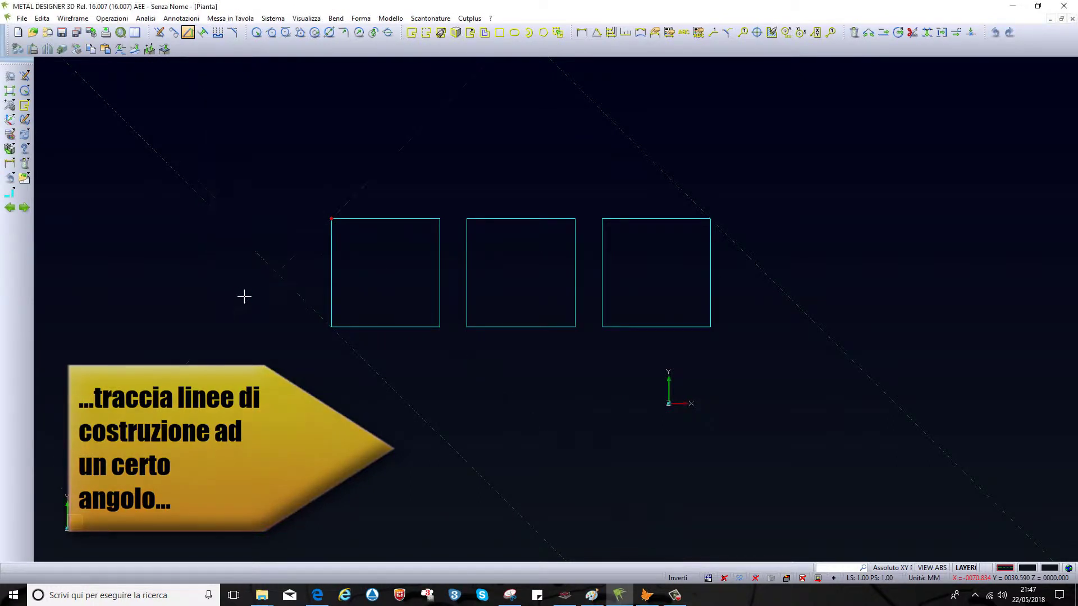
click(710, 326)
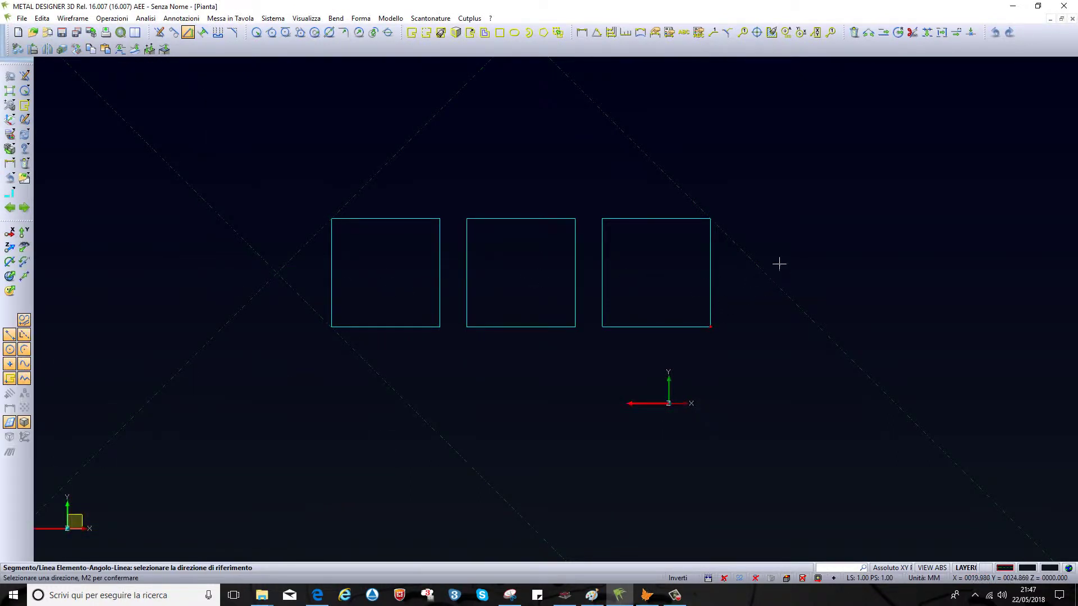
right_click(789, 238)
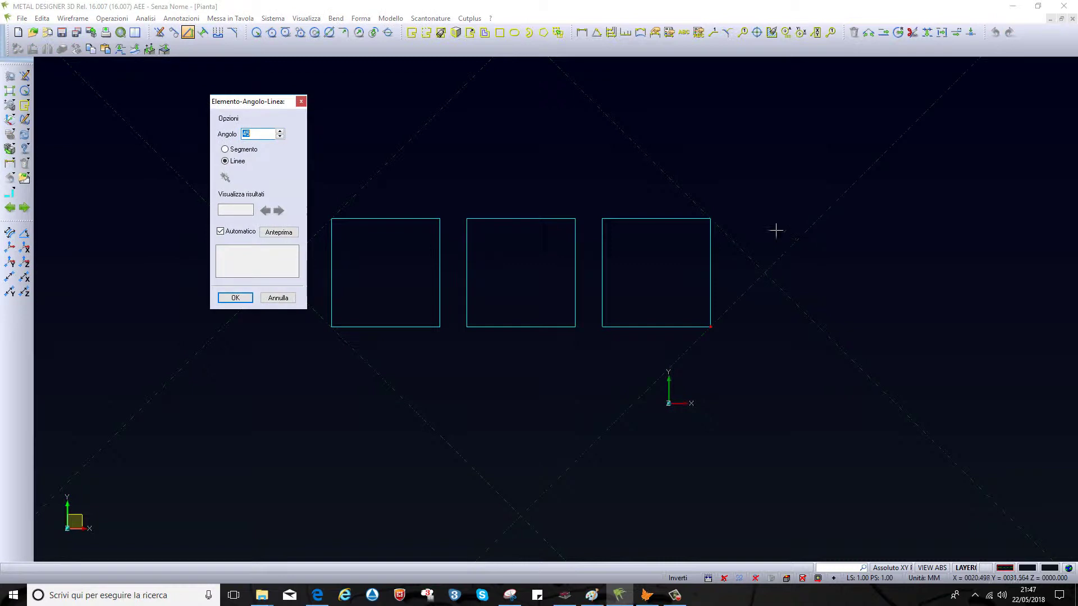
click(235, 298)
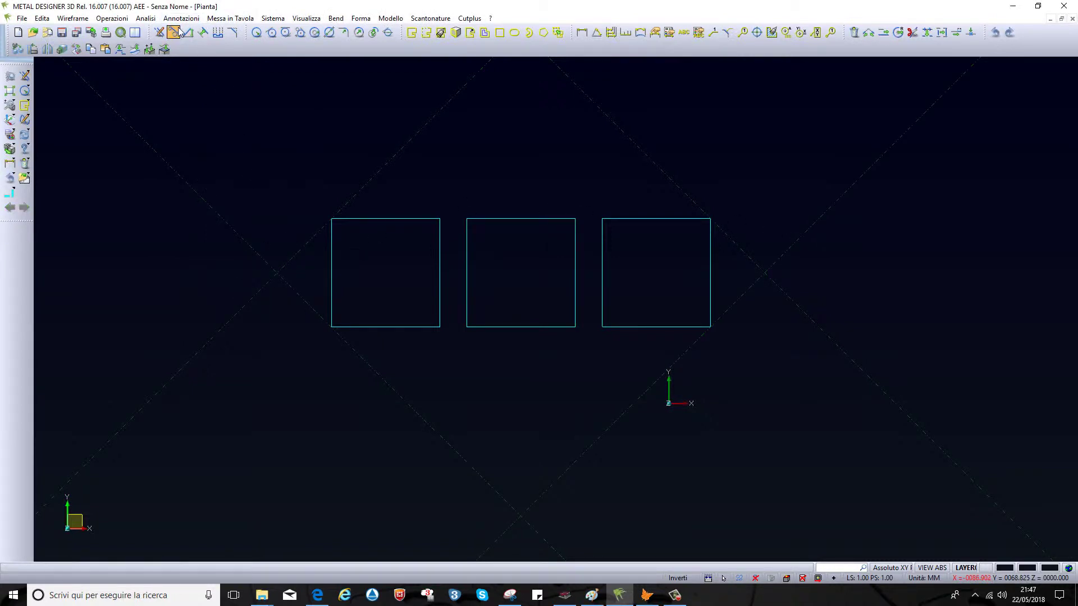
Step: Join the left square's outer corners to the left diagonal intersection, forming its point
click(174, 32)
click(331, 219)
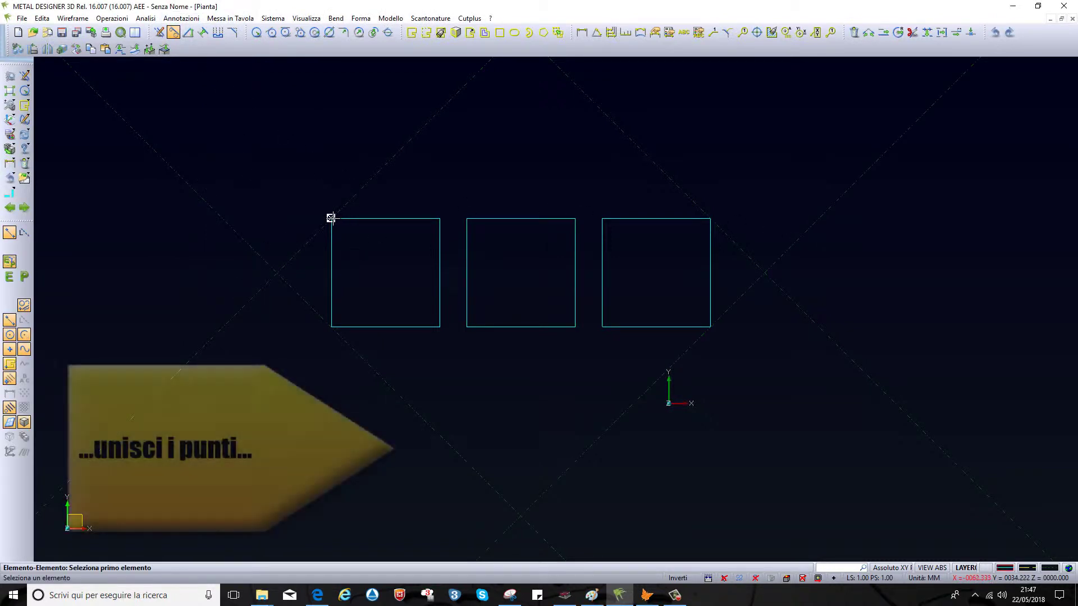
click(277, 273)
click(323, 320)
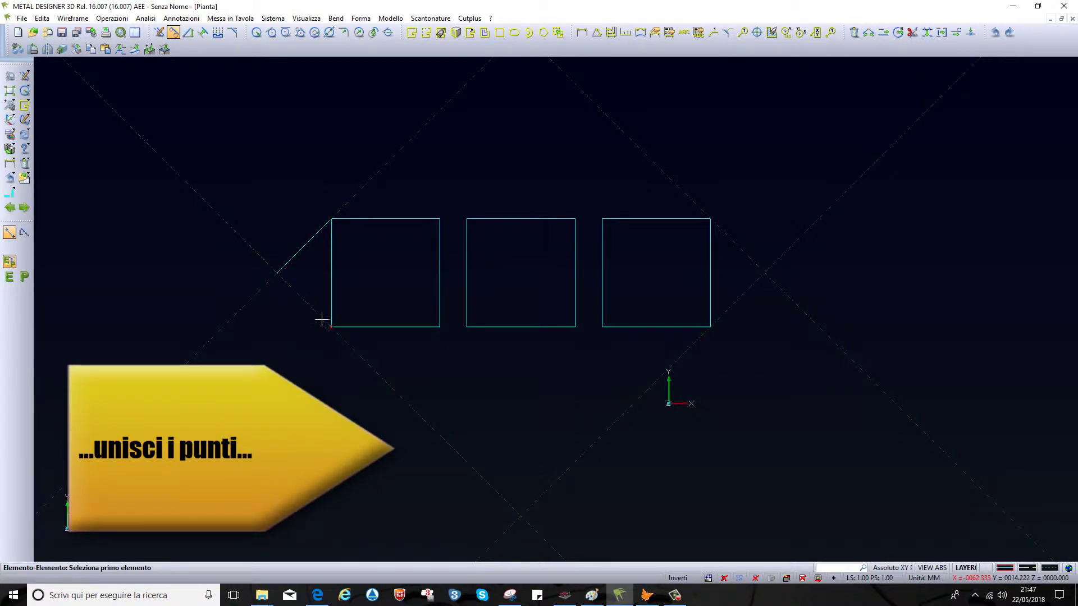
click(277, 273)
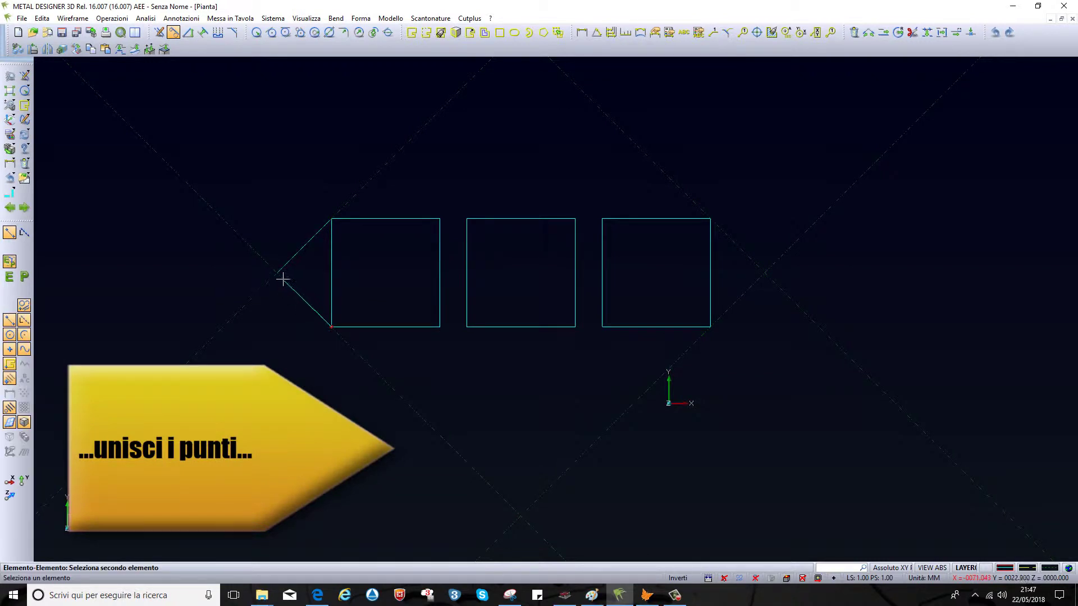
Step: Form the right square's point at its diagonal crossing and split the centre square vertically
click(765, 273)
click(710, 219)
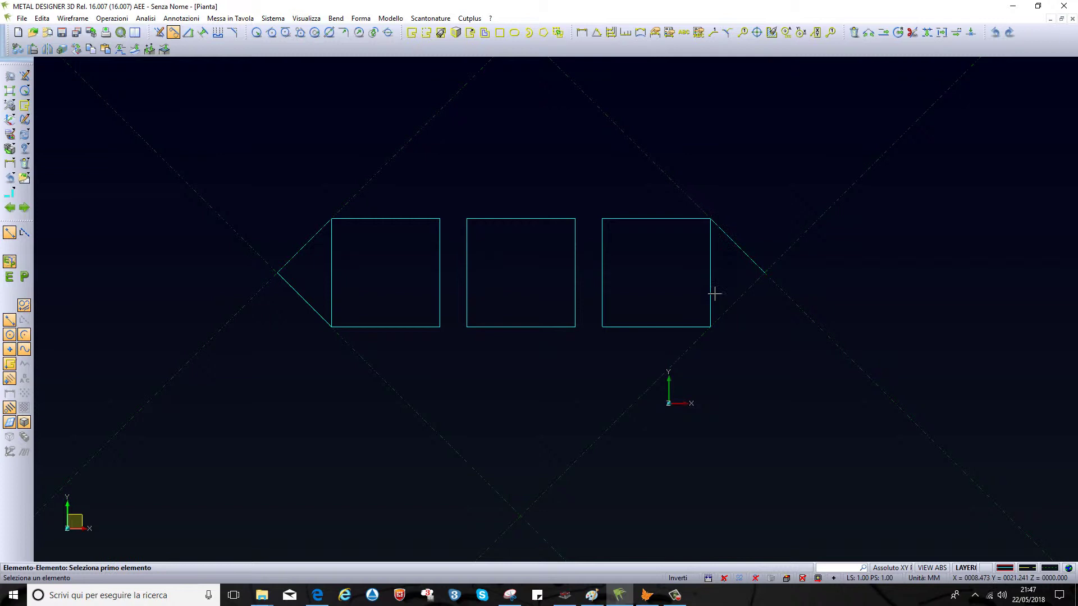
click(710, 326)
click(765, 273)
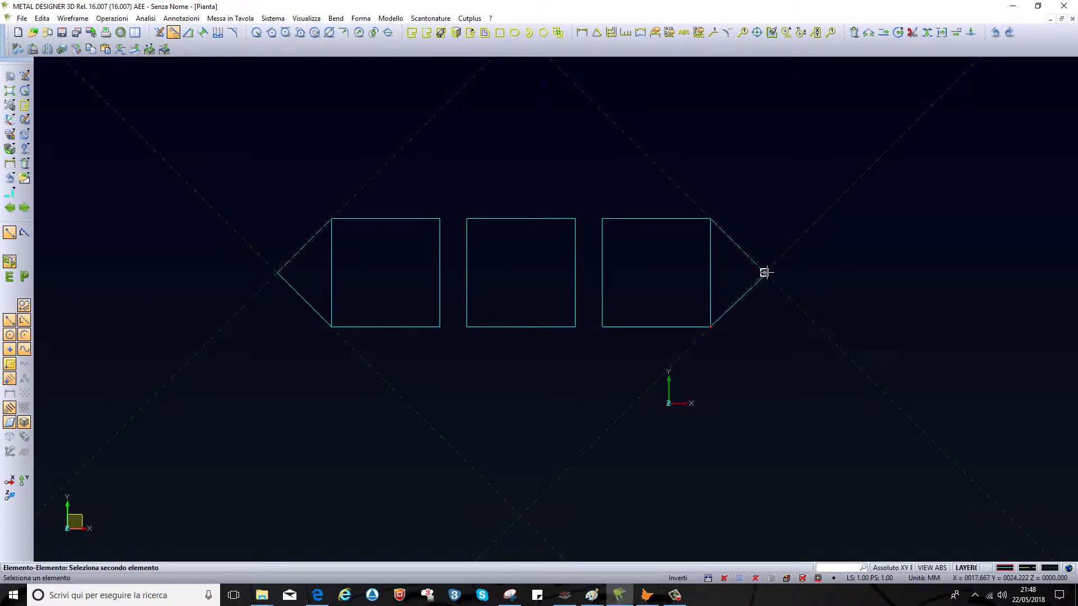
click(521, 218)
click(521, 326)
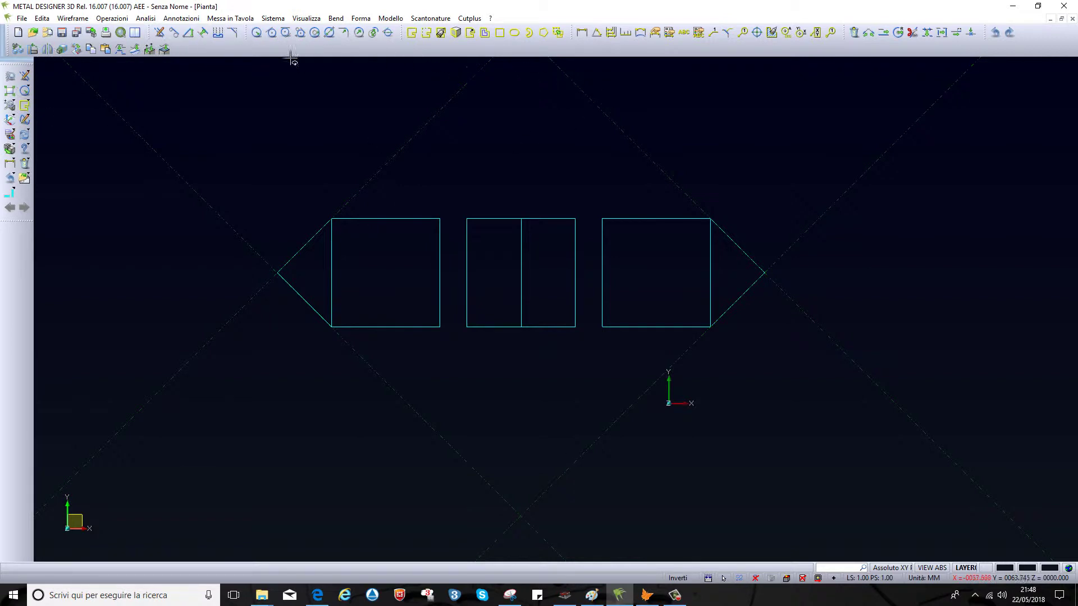
Step: Delete the dashed 45° construction diagonals
click(25, 163)
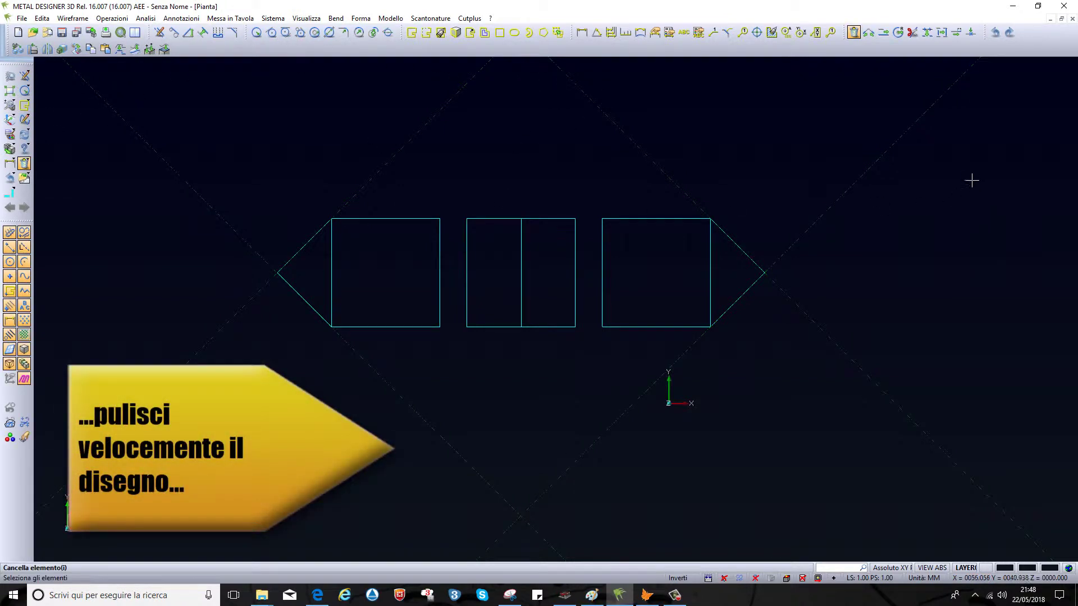
click(110, 142)
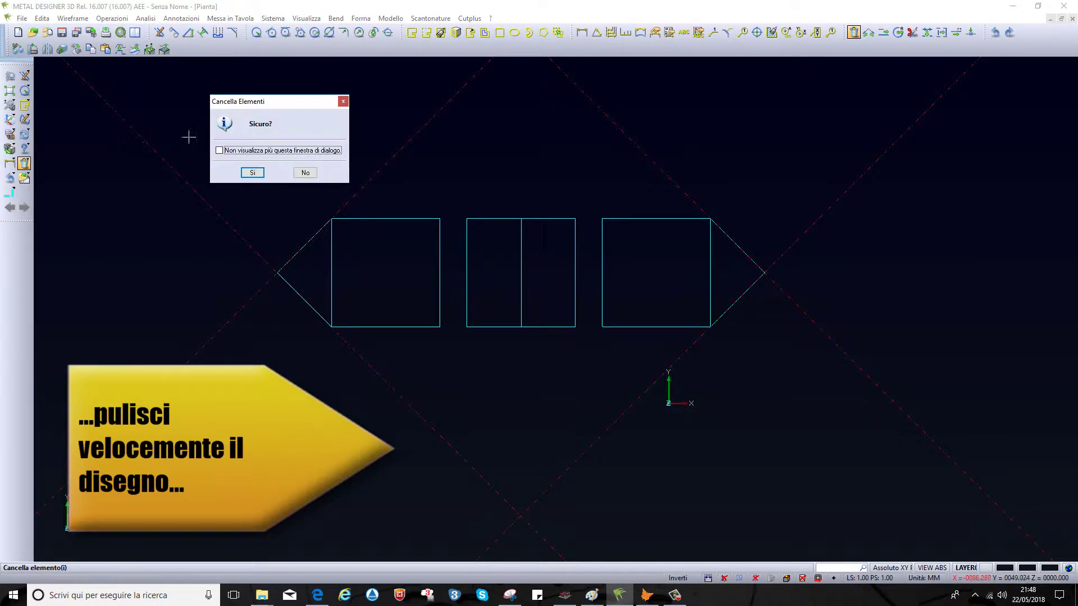
click(253, 172)
key(Escape)
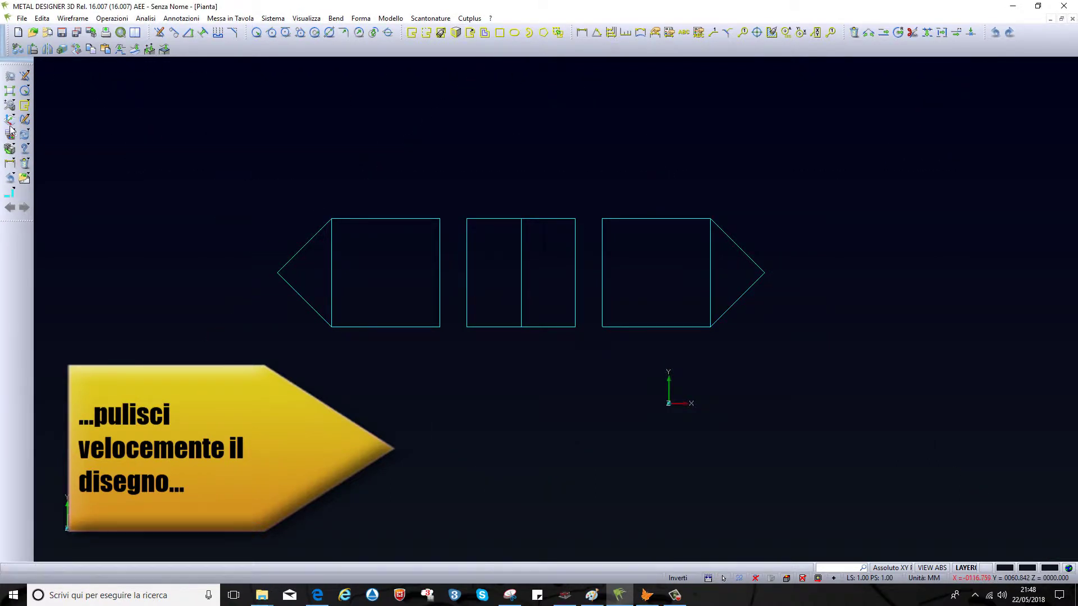
Step: Delete the inner vertical edges of the left and right pointed shapes
click(24, 163)
click(330, 282)
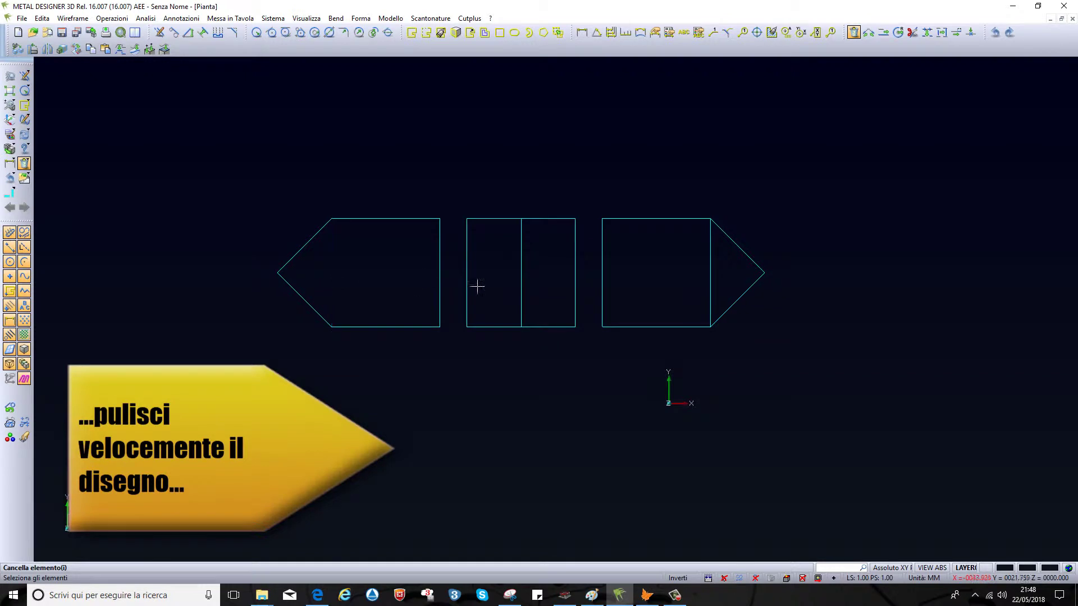
click(709, 270)
key(Escape)
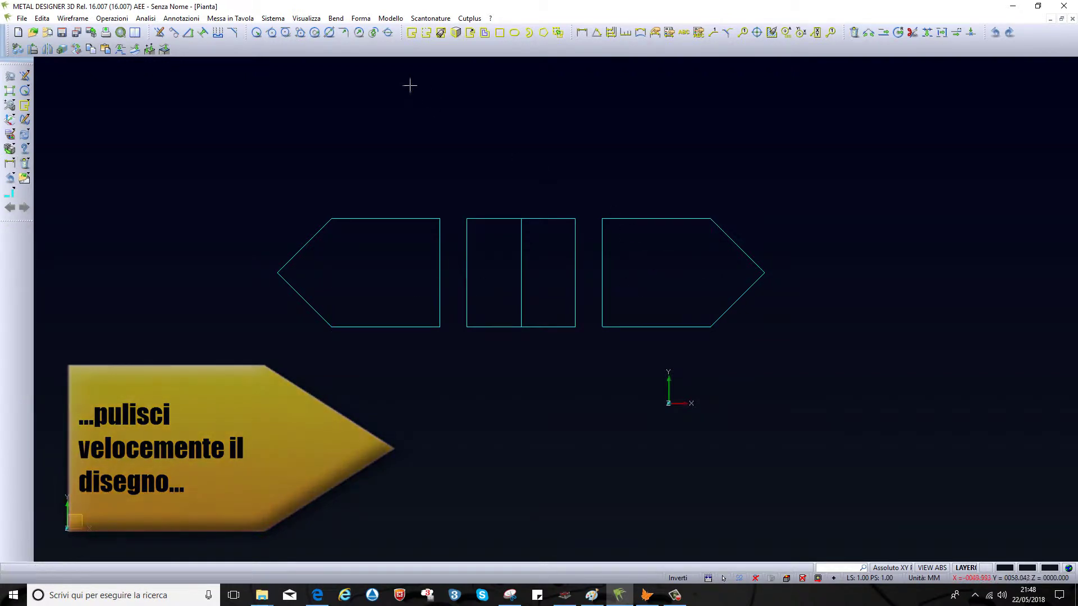
Step: Rotate copies of both arrow shapes 90° about the centre line's midpoint
click(32, 49)
mouse_move(251, 196)
mouse_down()
mouse_move(423, 320)
mouse_move(456, 360)
mouse_up()
mouse_move(592, 193)
mouse_down()
mouse_move(612, 236)
mouse_move(811, 369)
mouse_up()
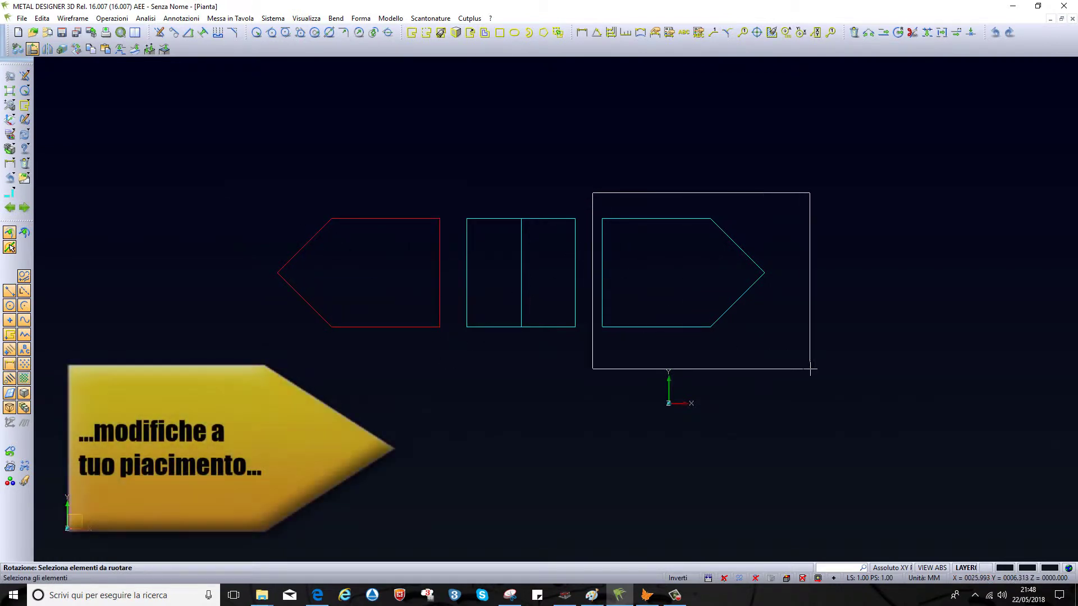
right_click(735, 247)
click(521, 273)
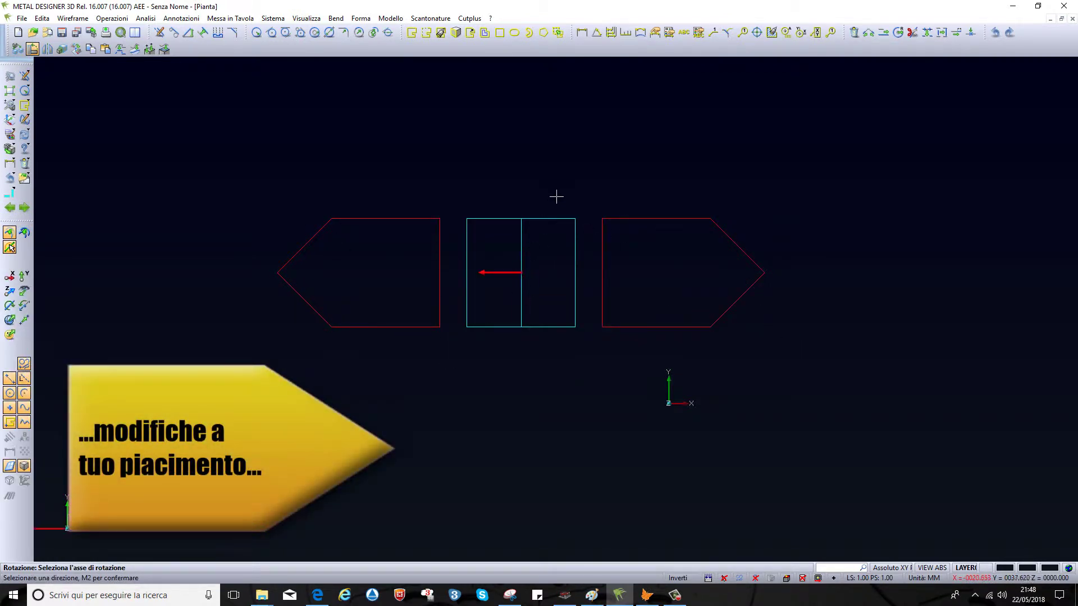
click(7, 292)
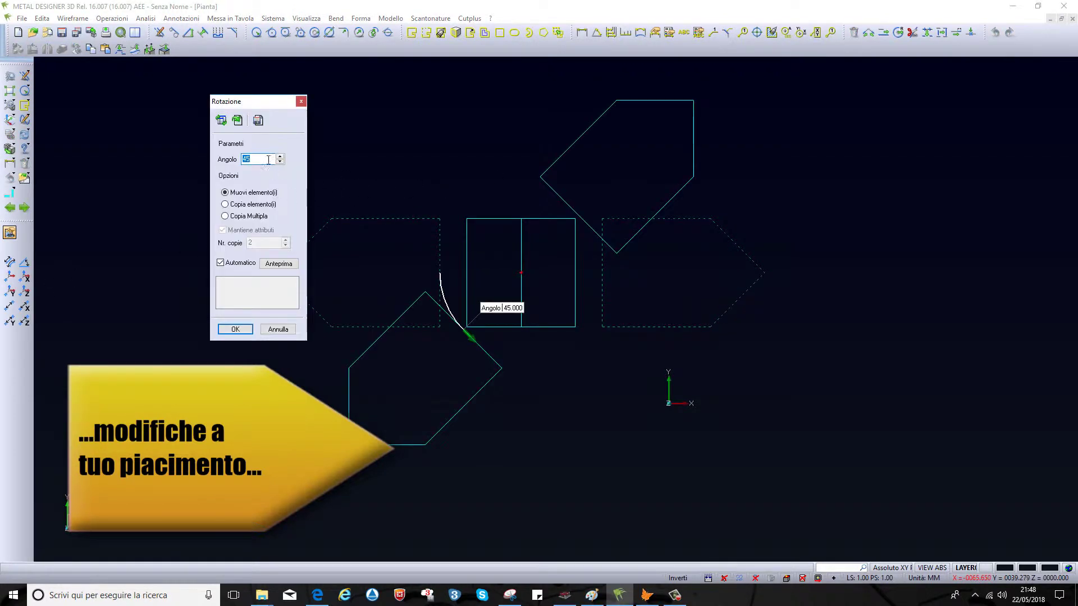
scroll(268, 159, up, 2)
scroll(261, 158, up, 2)
scroll(256, 157, up, 2)
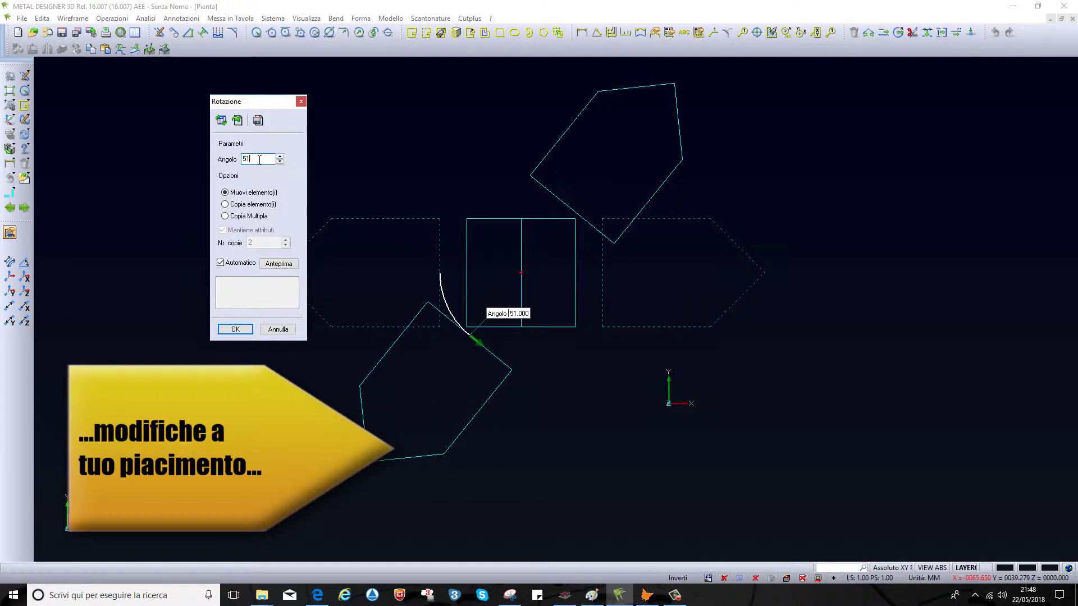
key(Tab)
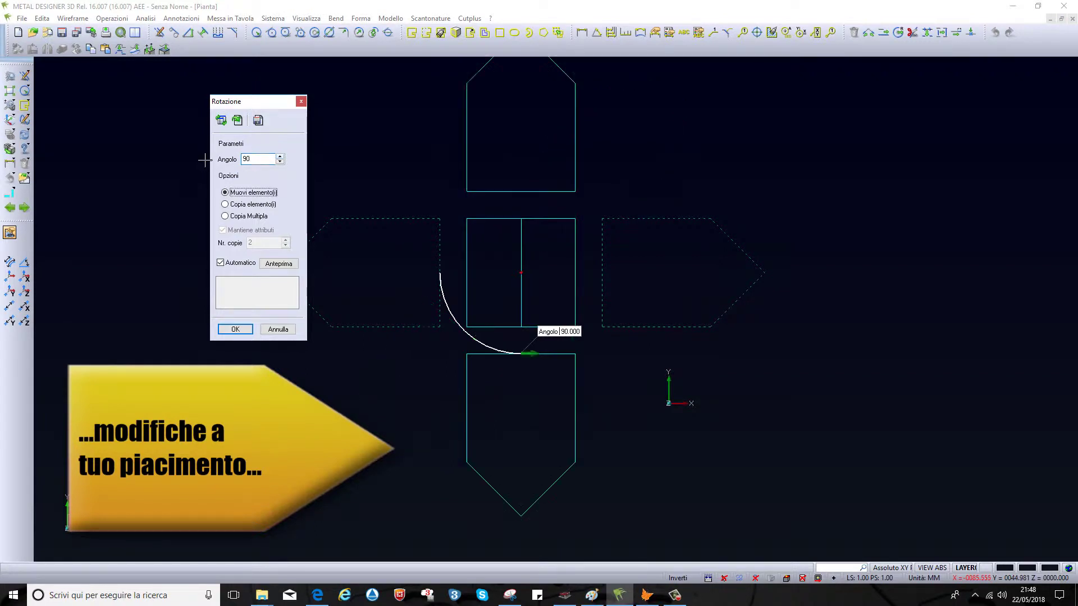
click(237, 206)
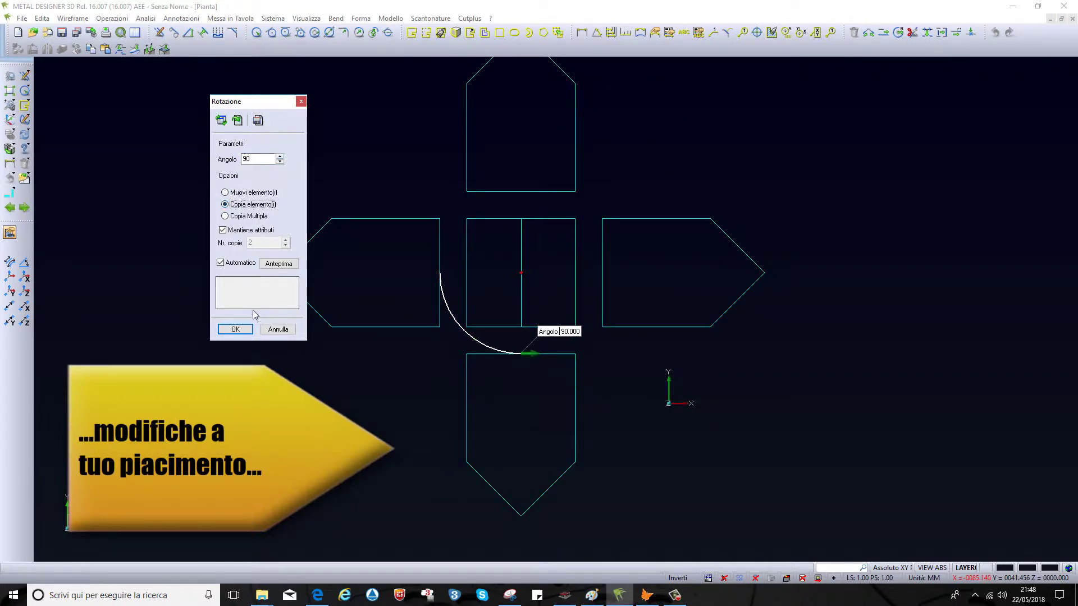
Step: Apply the 90° copies, then rotate the whole figure 45° about its centre
click(240, 327)
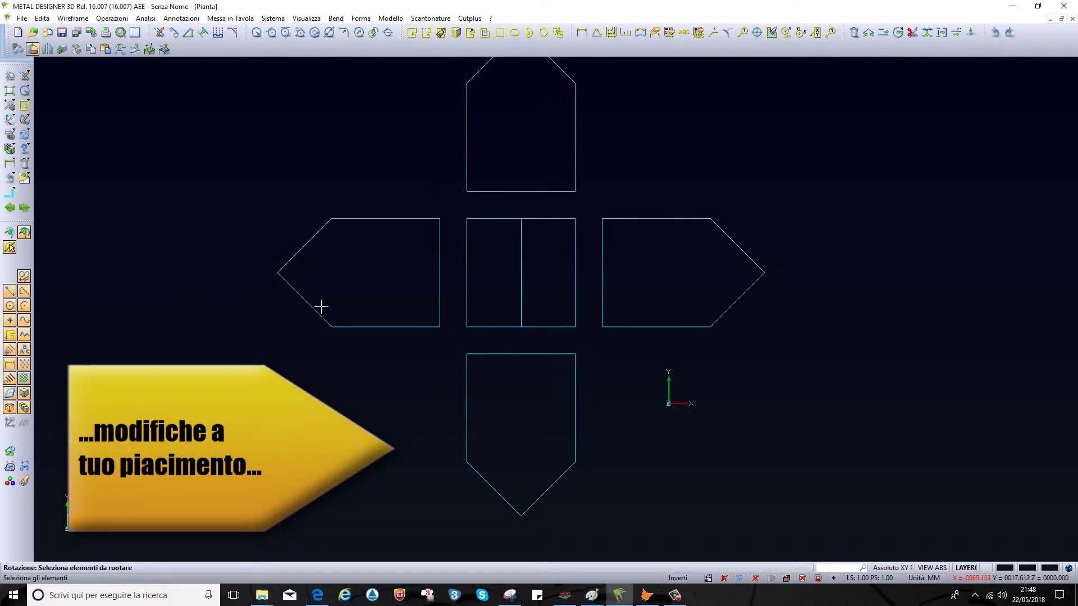
scroll(438, 341, down, 2)
drag(319, 141, 674, 462)
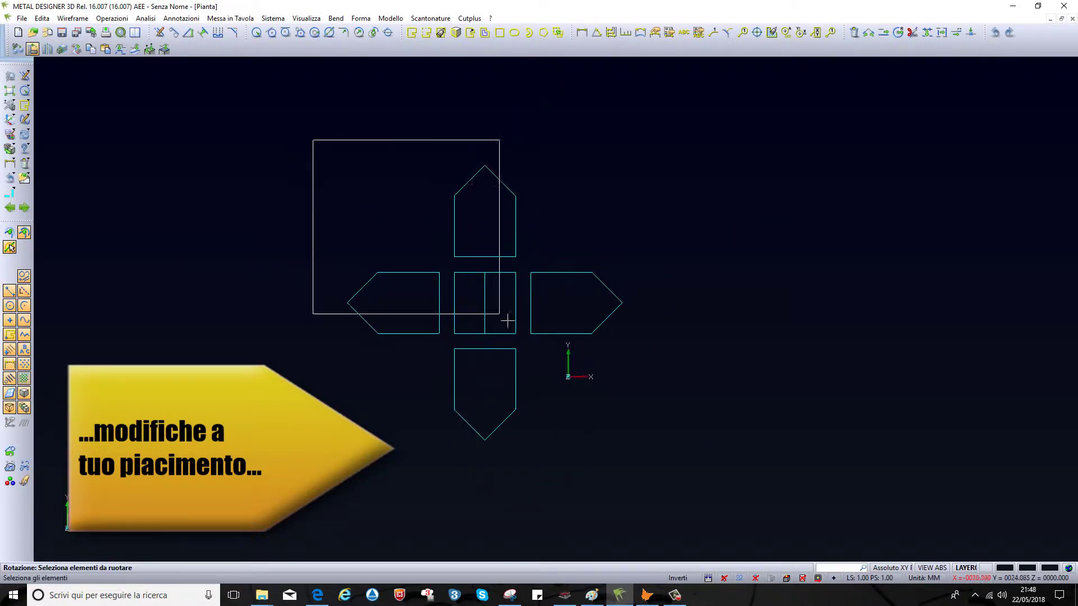
click(484, 303)
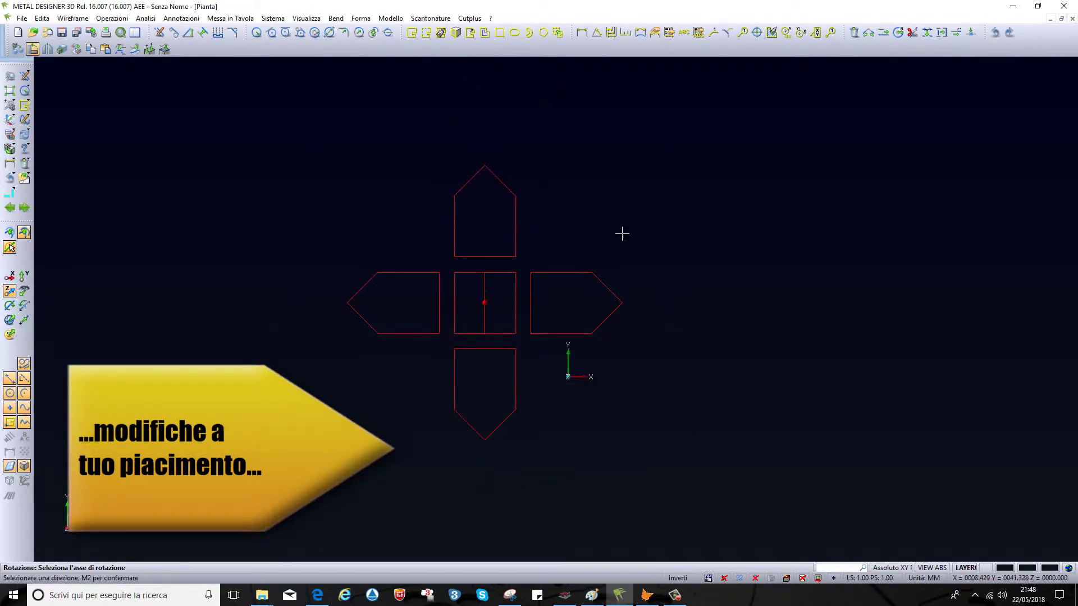
right_click(632, 223)
text(45)
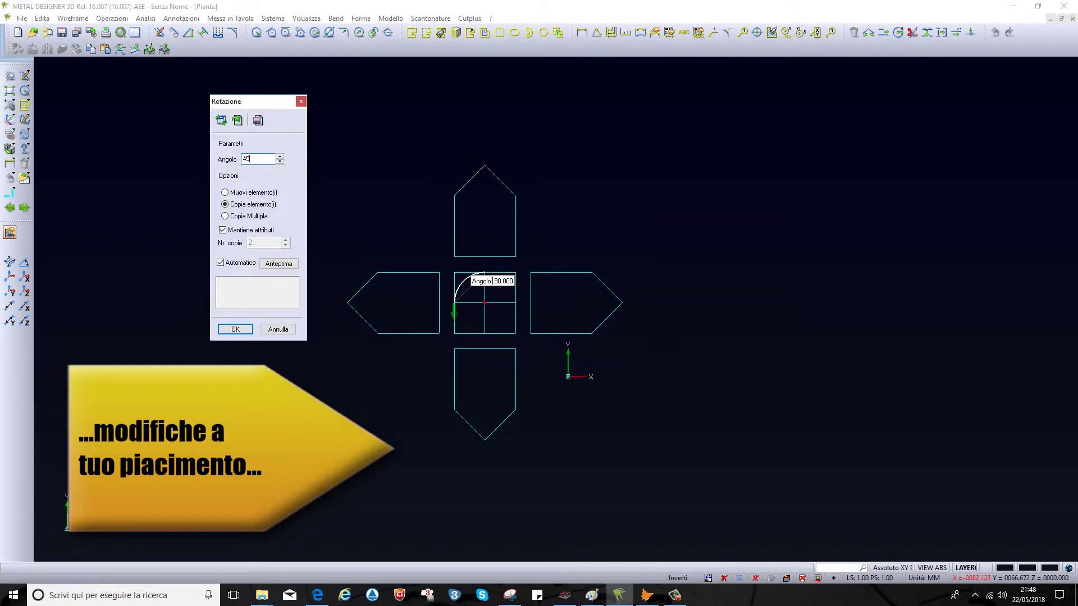
key(Tab)
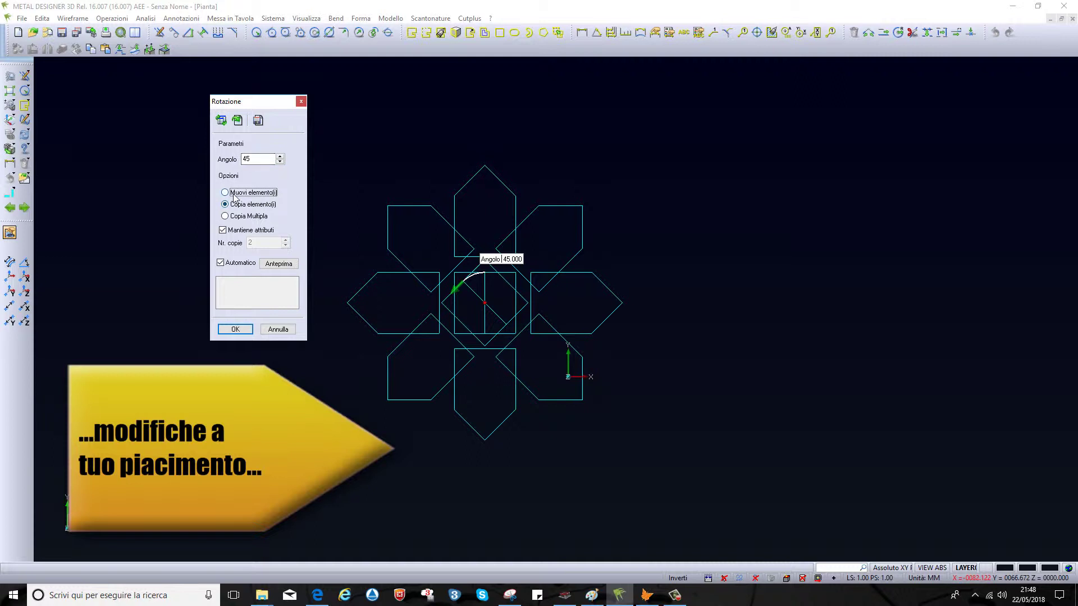
click(234, 194)
click(236, 328)
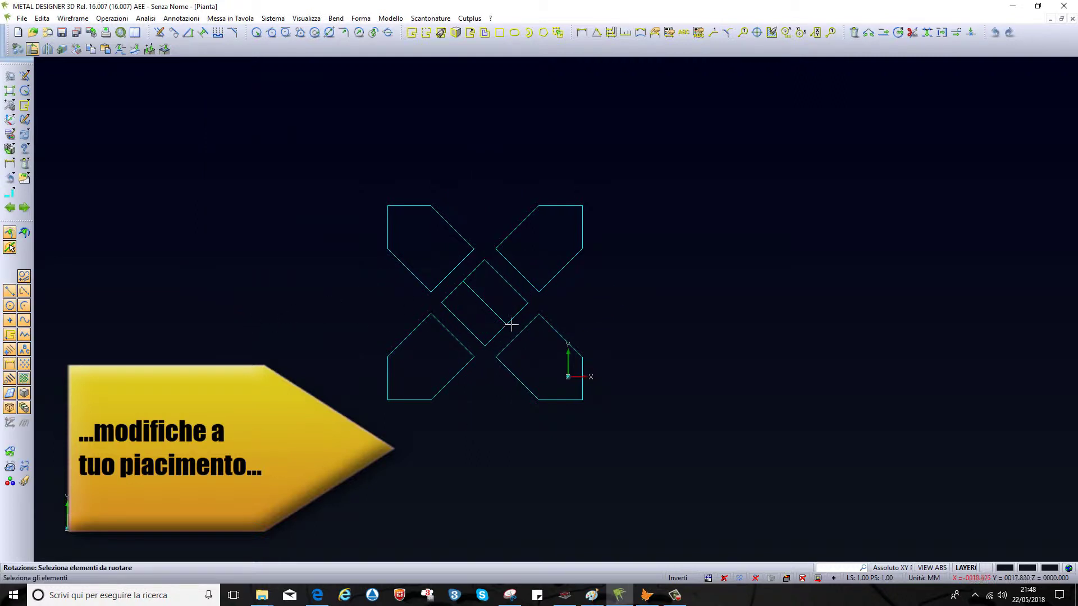
click(33, 48)
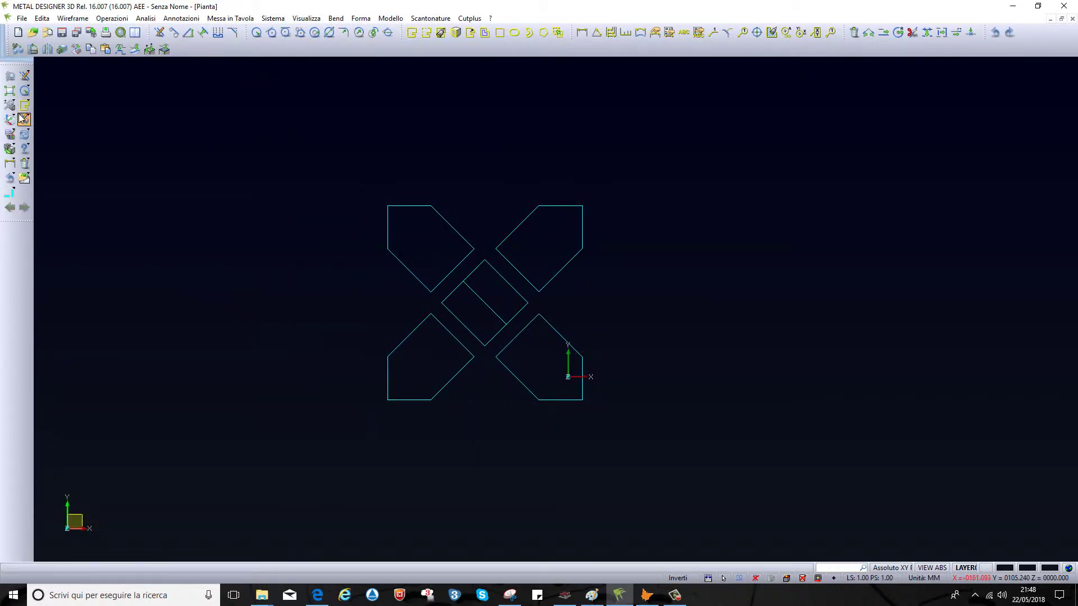
Step: Delete the centre dividing line and select the whole cross-shaped group for translation
click(22, 164)
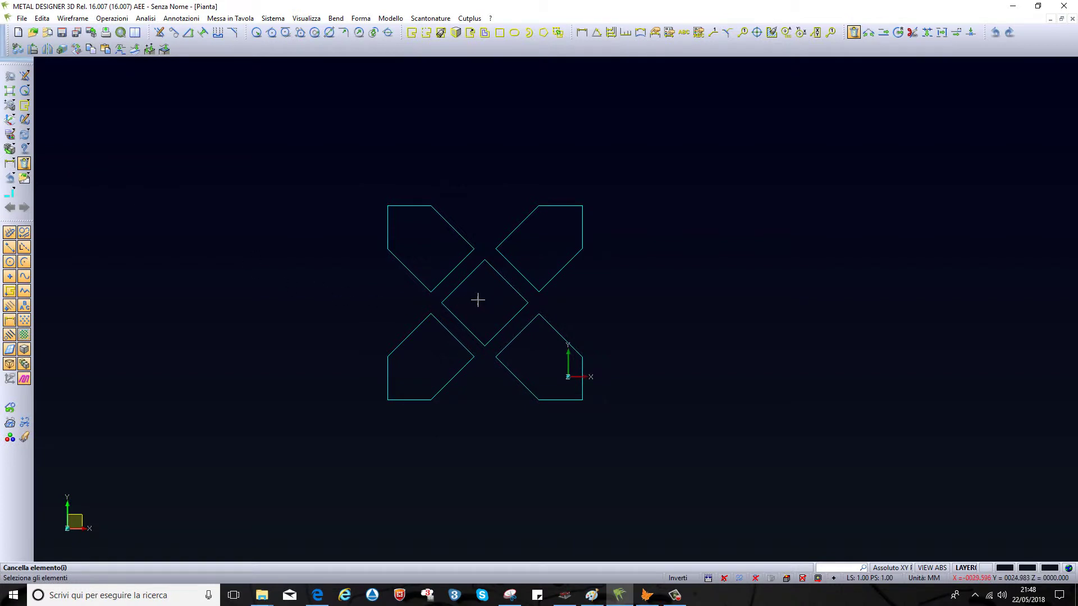
click(18, 49)
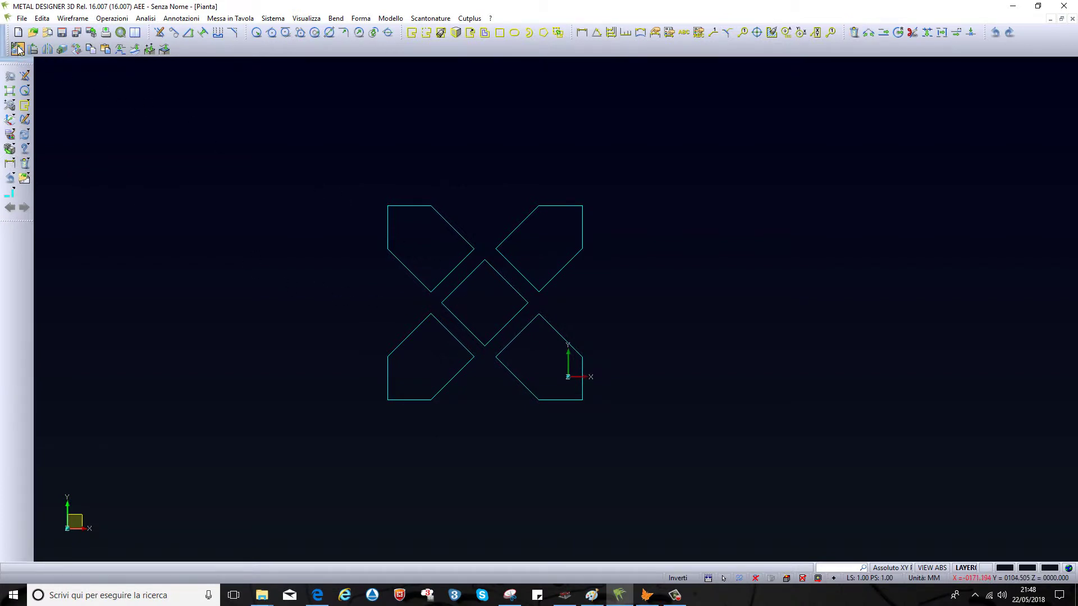
drag(366, 187, 620, 432)
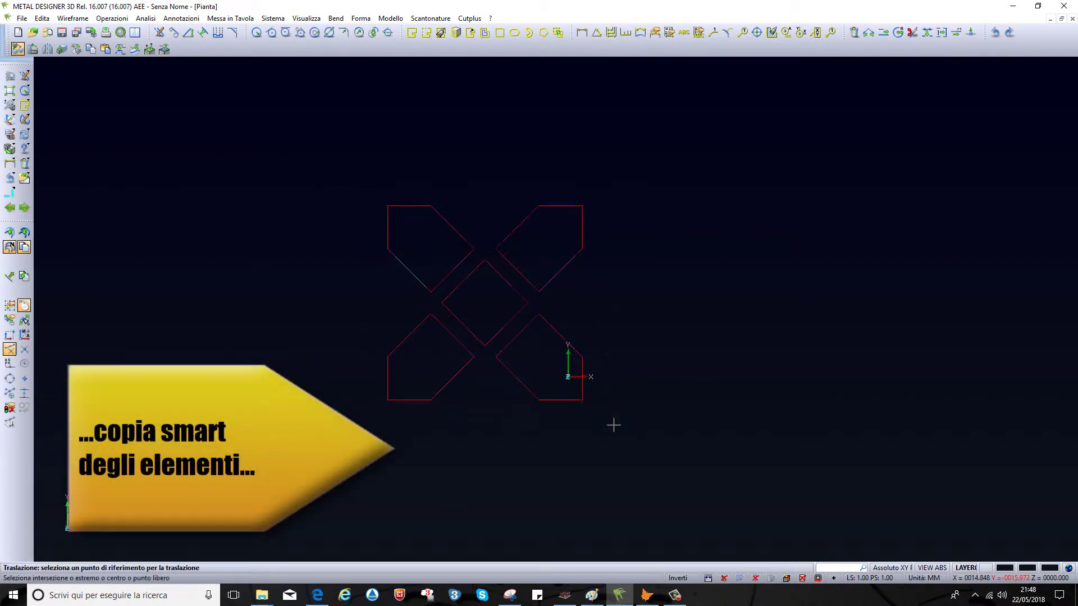
Step: Copy the cross pattern upward with Copia Multipla at Y 67, 4 copies
click(10, 277)
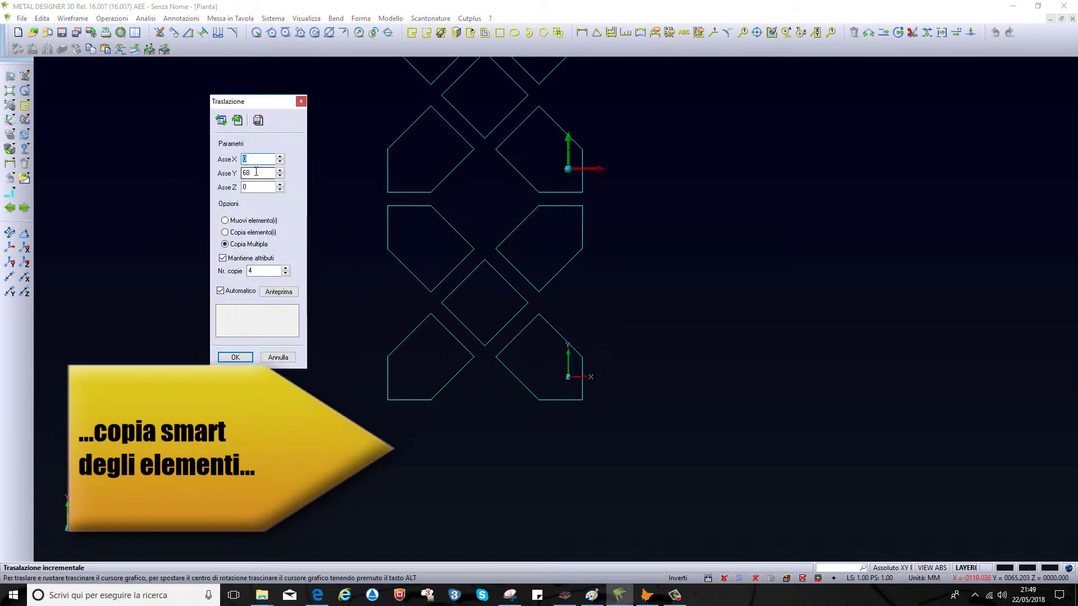
key(Tab)
click(280, 176)
click(280, 171)
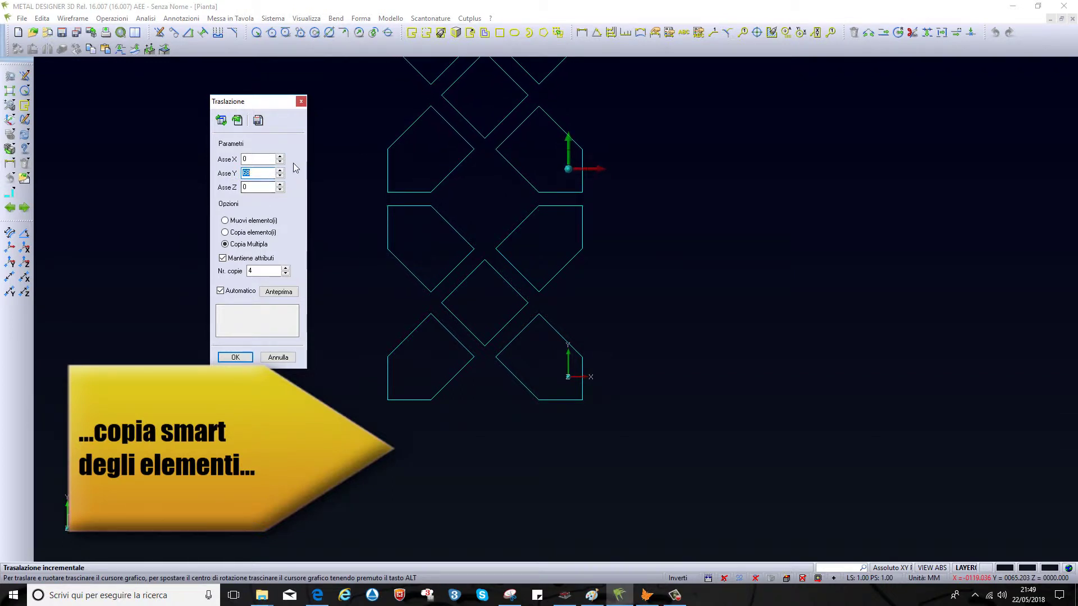
click(279, 175)
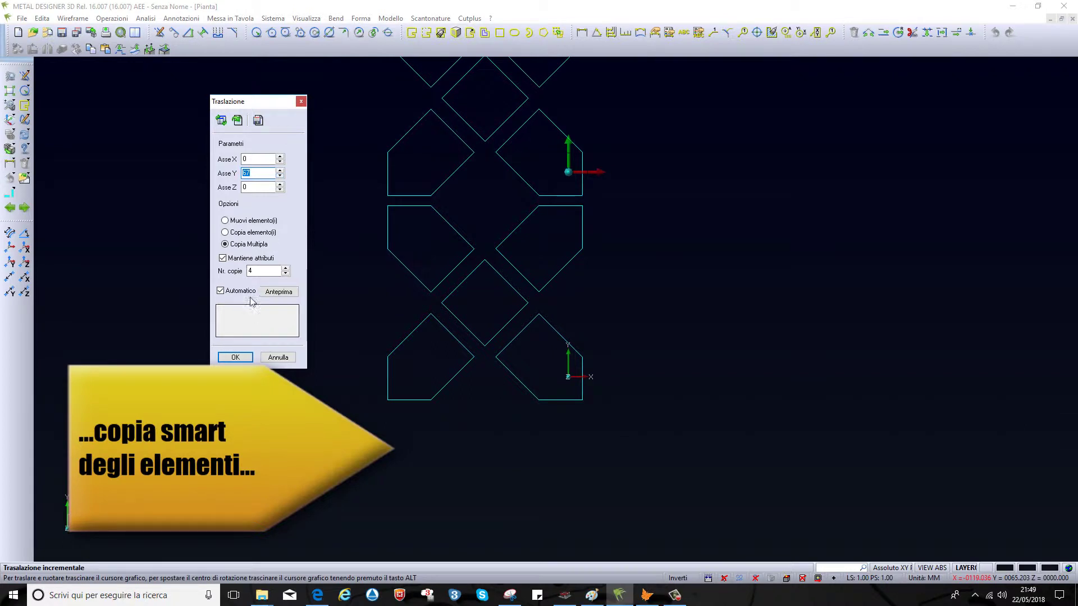
scroll(383, 413, down, 2)
scroll(383, 412, down, 2)
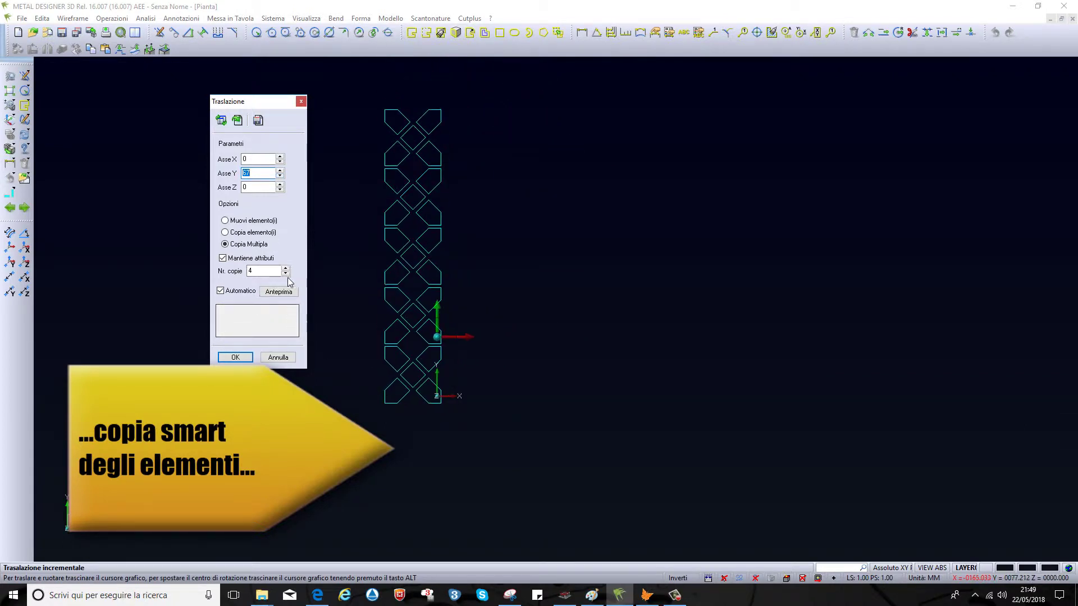
click(286, 274)
click(286, 268)
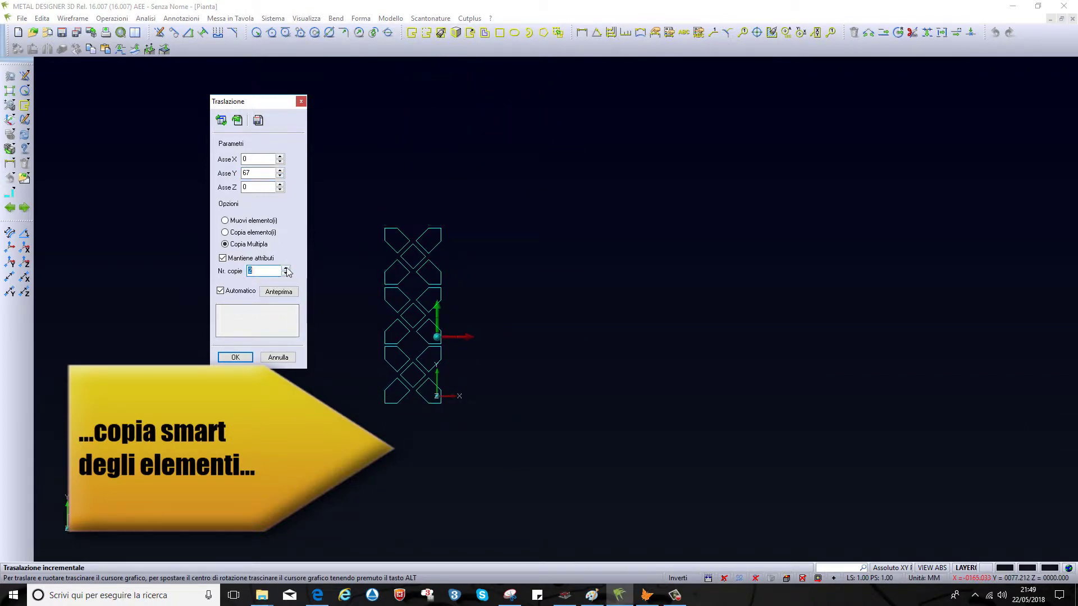
click(287, 269)
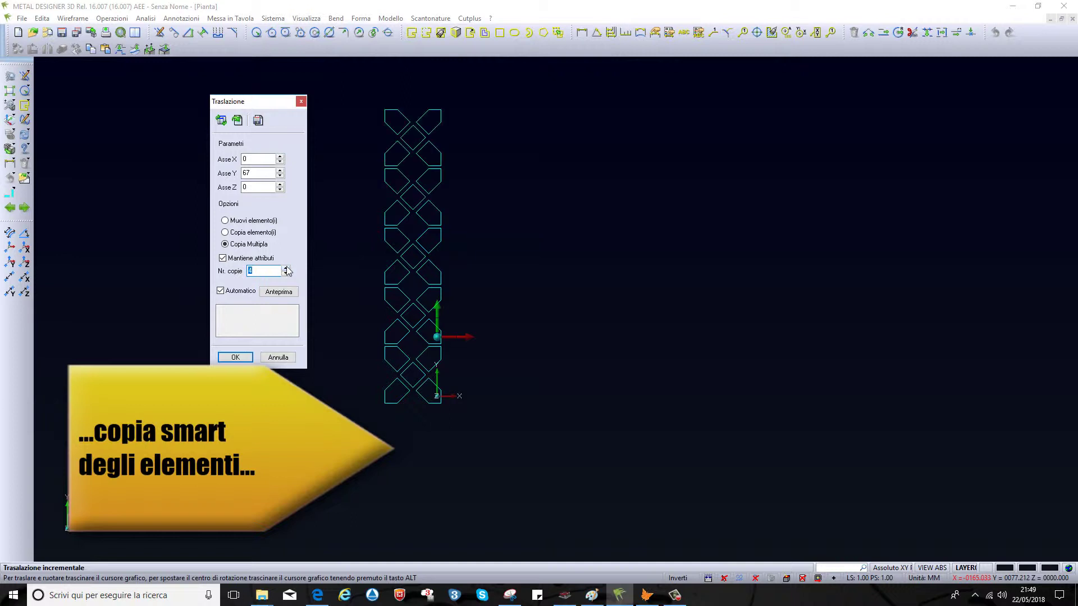
click(235, 357)
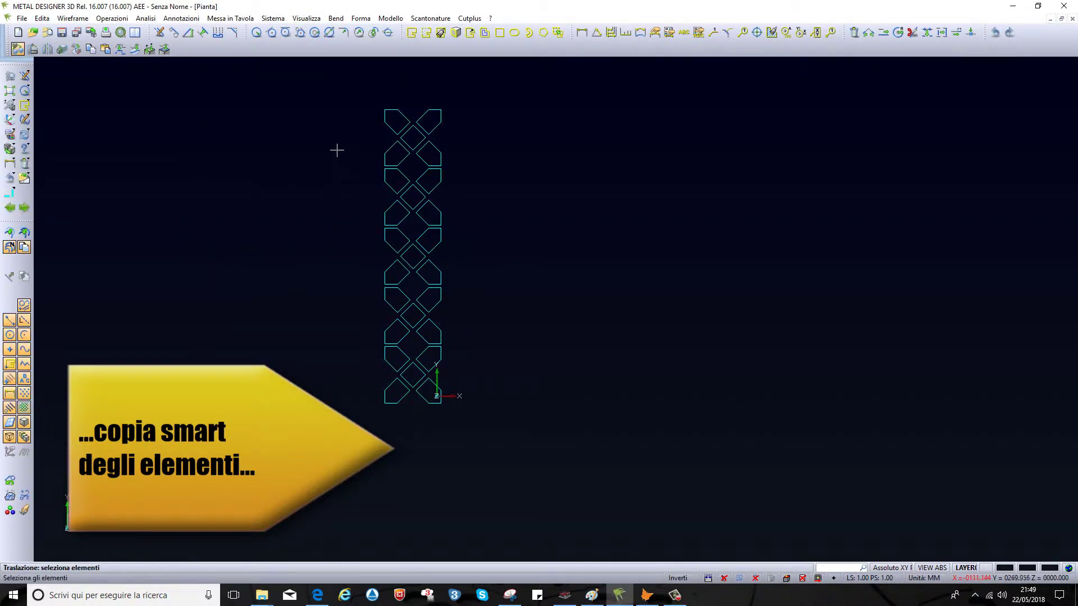
Step: Copy the column sideways at X 67, Y 0, 4 copies into a full grid
drag(343, 93, 456, 426)
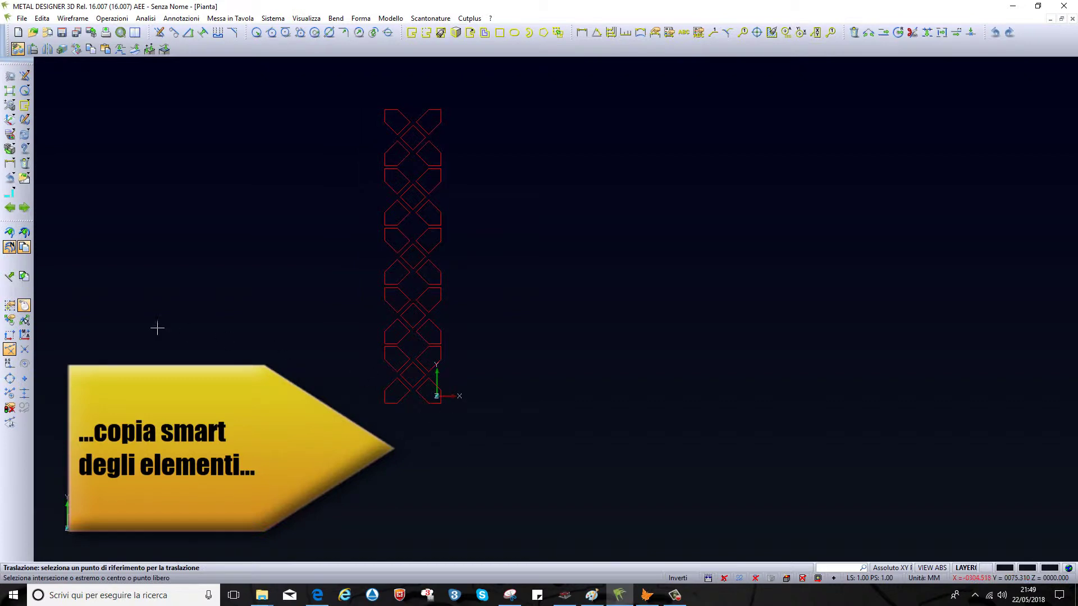
click(11, 275)
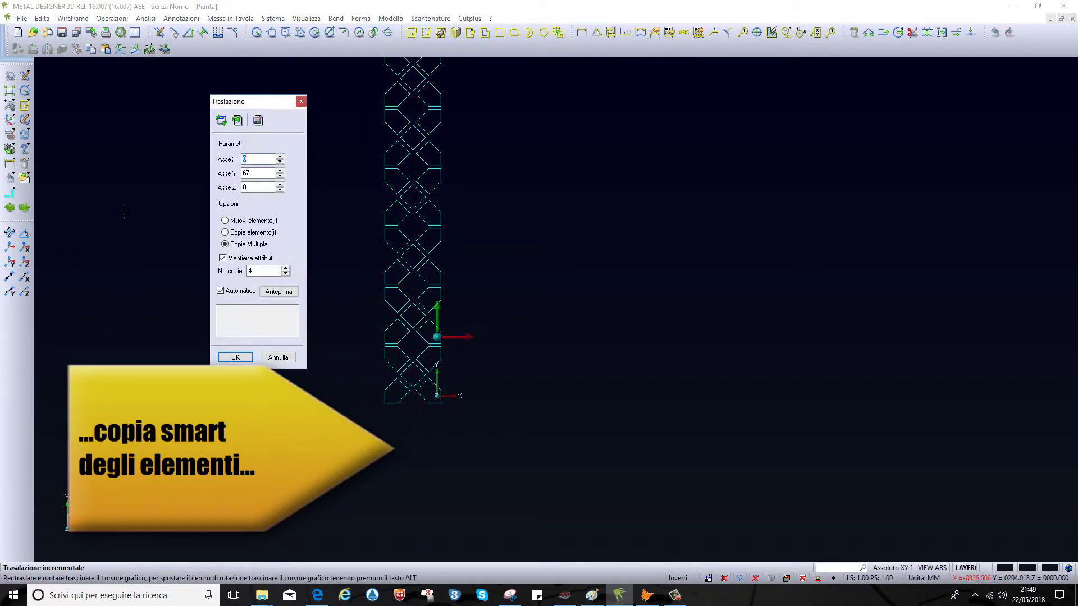
text(67)
click(256, 172)
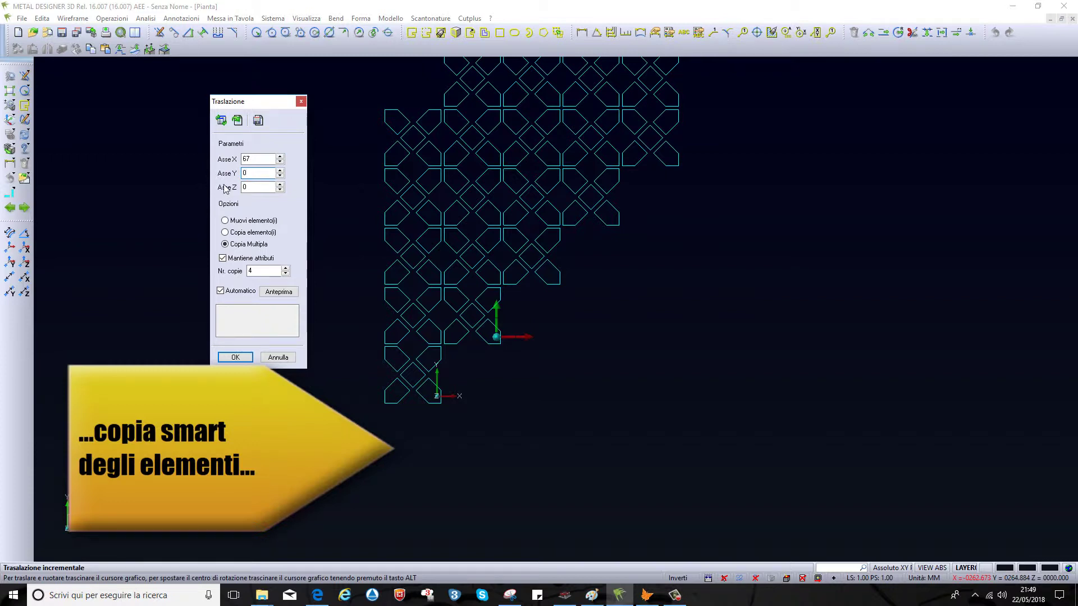
key(Tab)
click(236, 357)
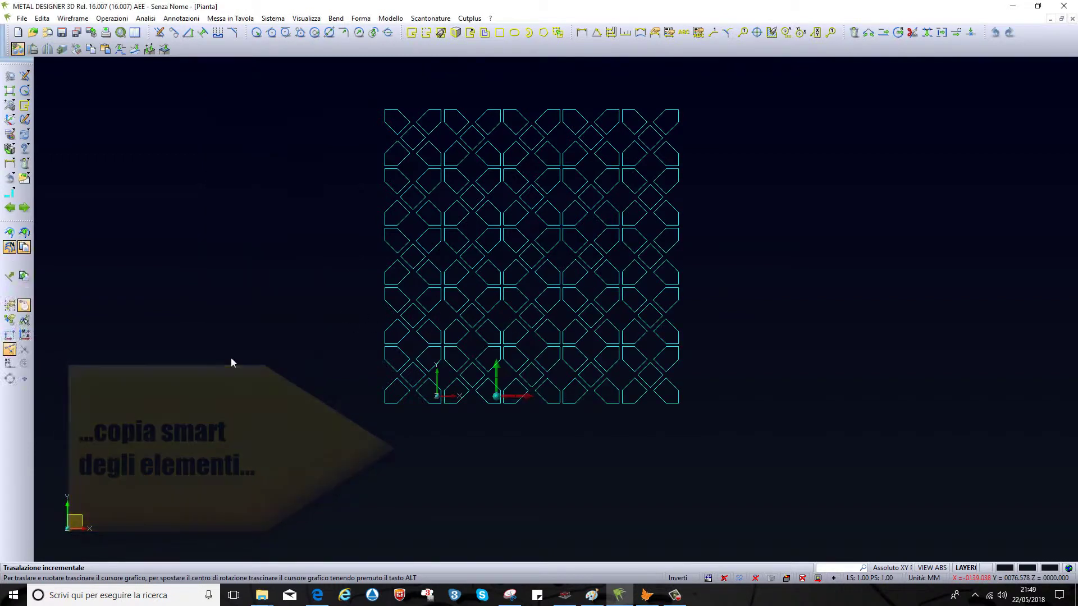
Step: Sketch parallel lines offset 100 mm to the left of and above the grid
click(158, 33)
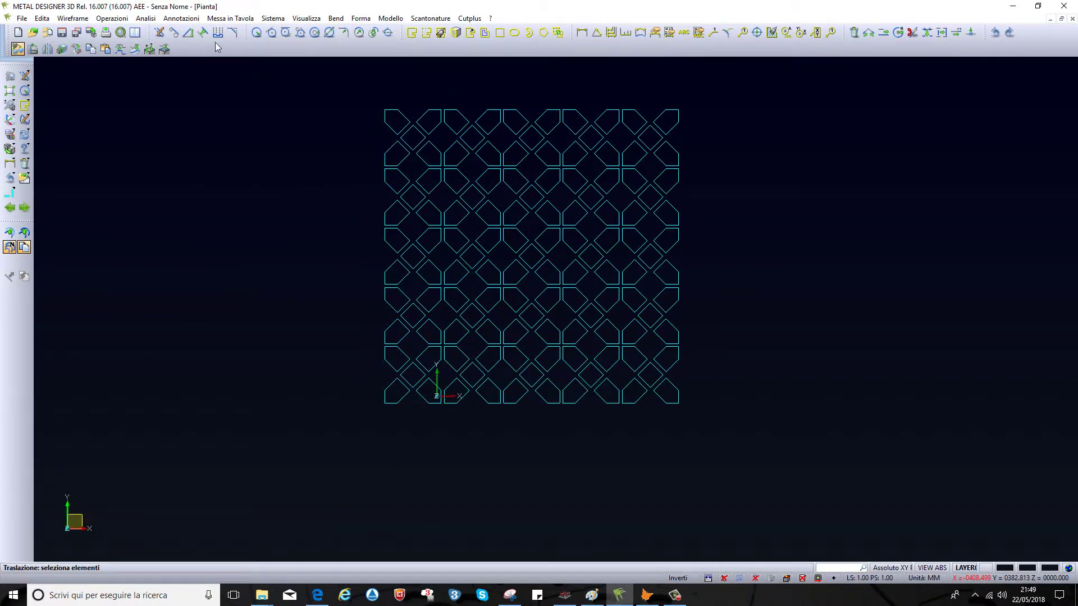
scroll(404, 118, up, 3)
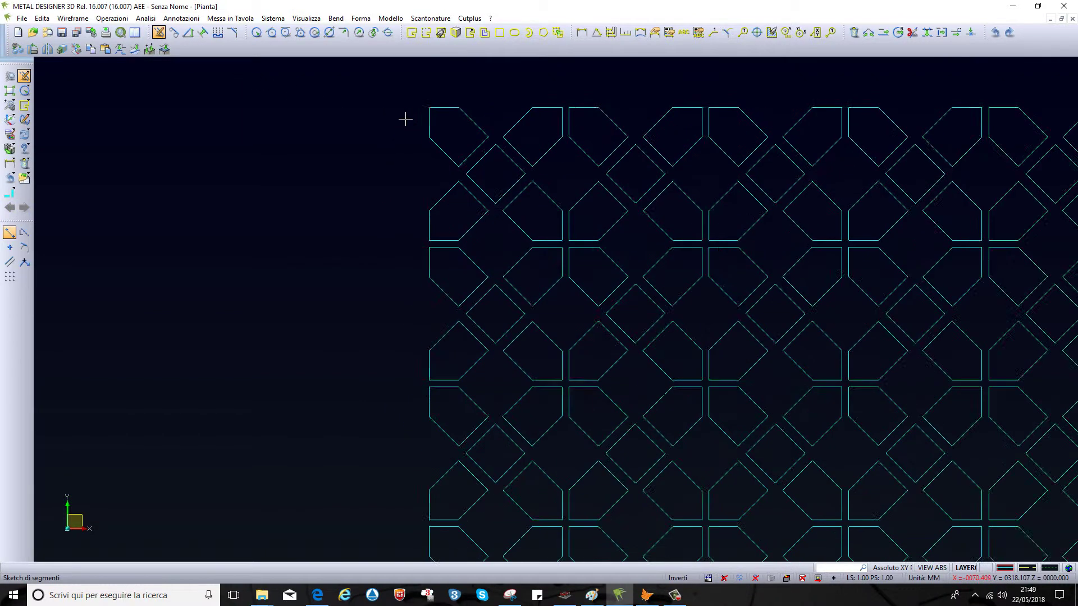
scroll(440, 113, up, 2)
scroll(305, 163, down, 1)
scroll(303, 161, down, 2)
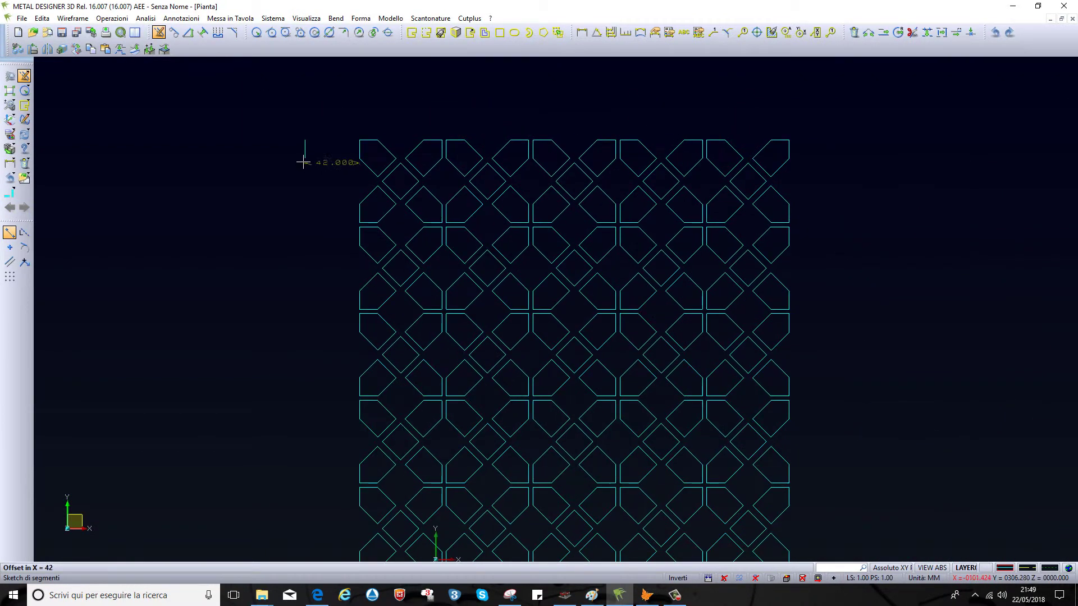
scroll(304, 161, down, 2)
click(245, 161)
text(100)
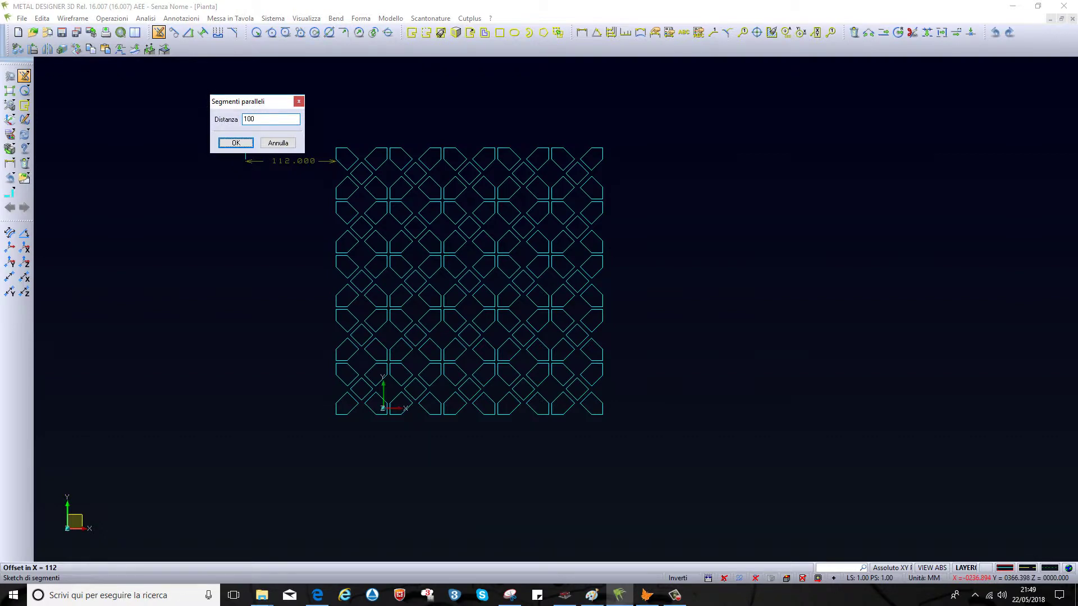
key(Return)
scroll(335, 147, up, 1)
scroll(338, 145, up, 1)
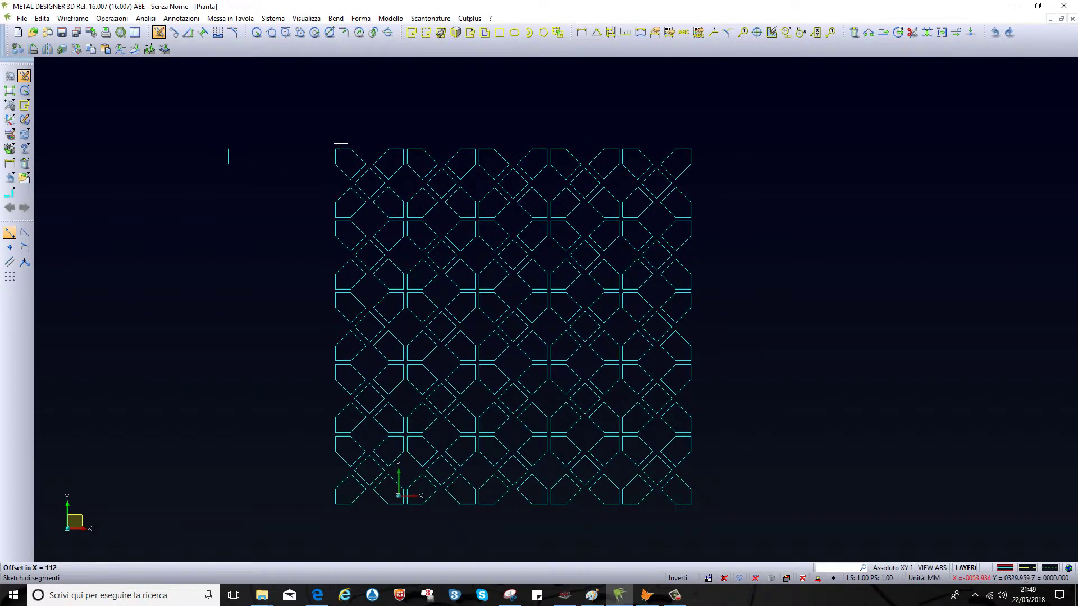
scroll(338, 147, up, 1)
scroll(341, 148, up, 1)
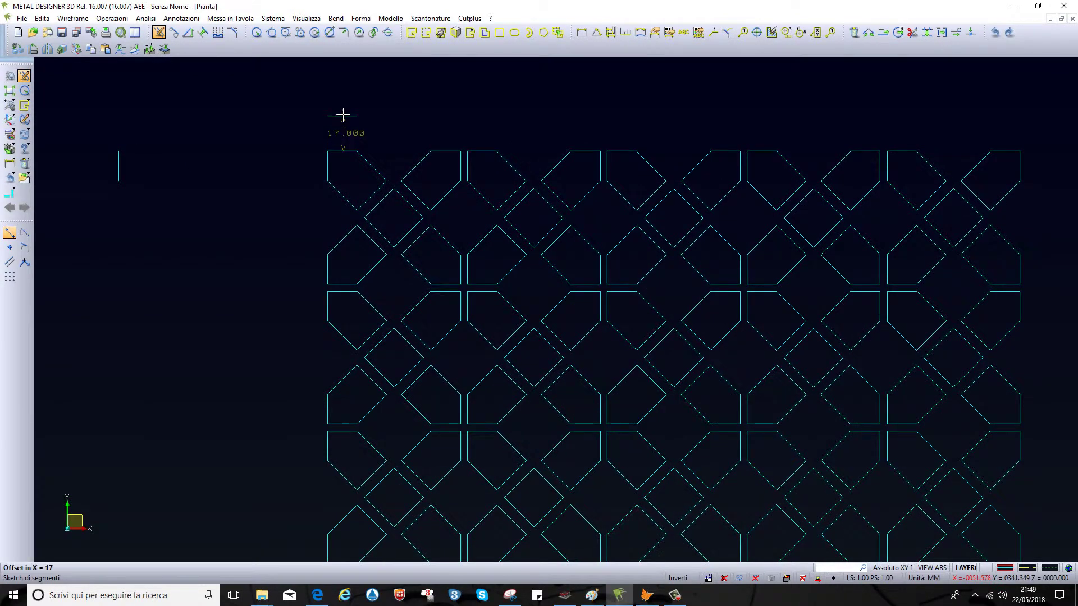
scroll(342, 114, down, 3)
scroll(342, 113, down, 2)
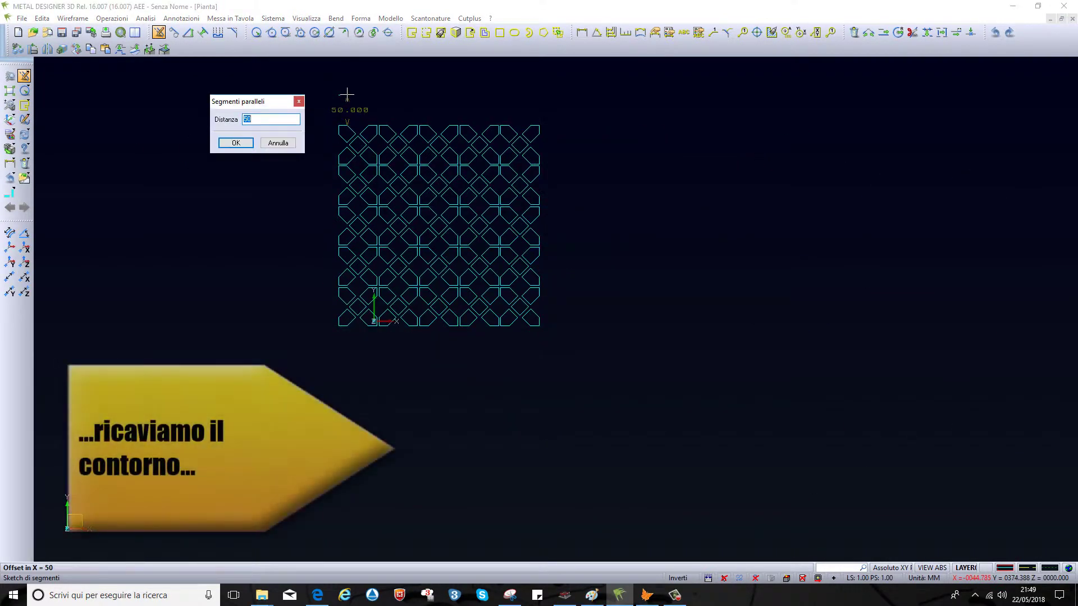
text(100)
key(Return)
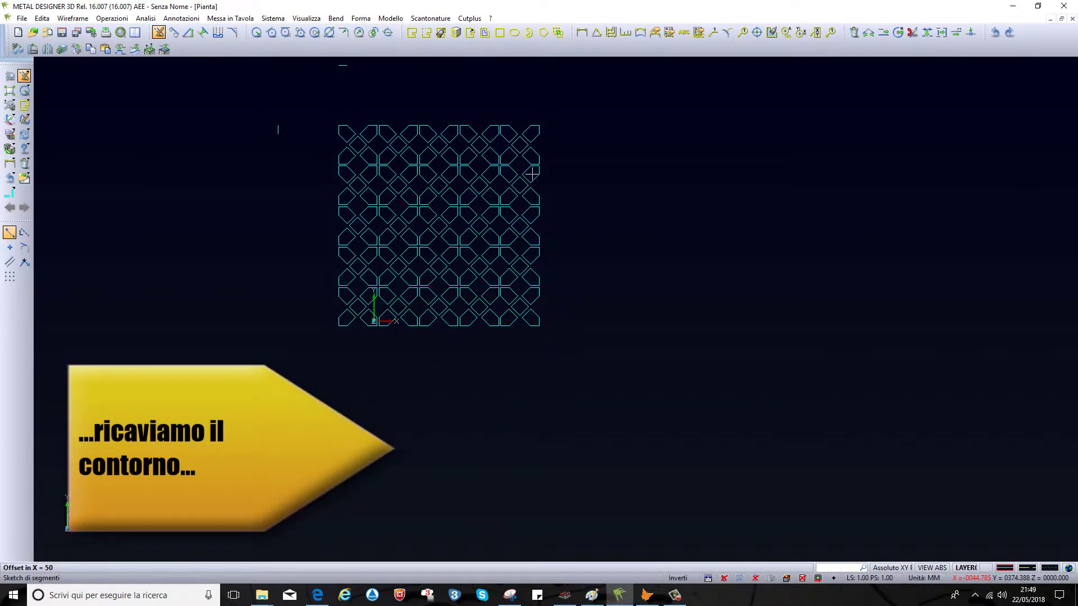
Step: Add 100 mm offset lines below and right of the grid, then zoom to fit
scroll(549, 327, up, 2)
scroll(432, 344, up, 1)
scroll(415, 339, up, 1)
scroll(428, 344, up, 1)
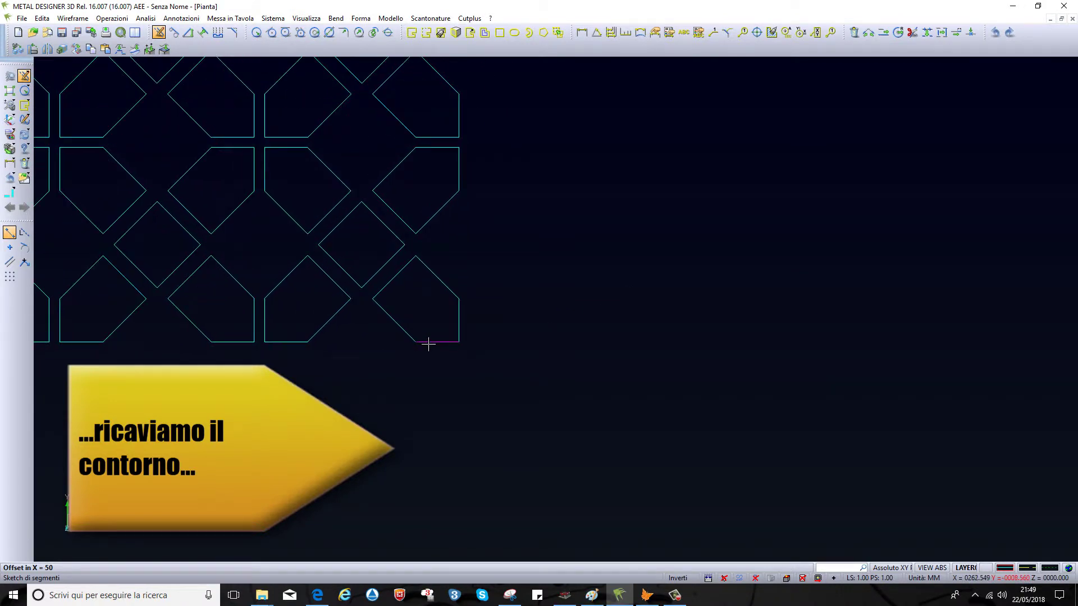
click(428, 343)
click(445, 421)
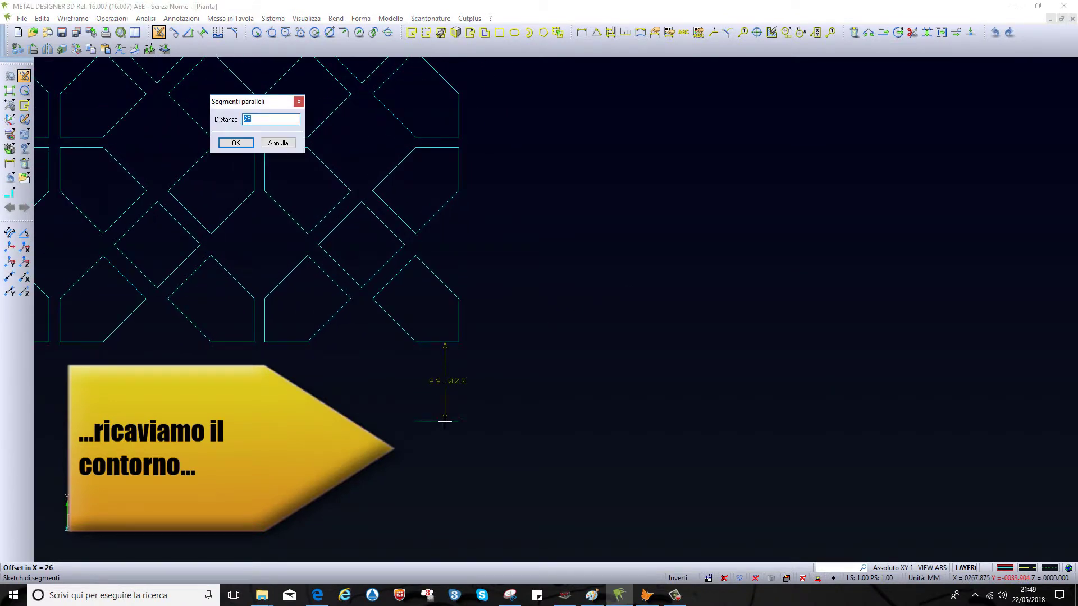
key(Return)
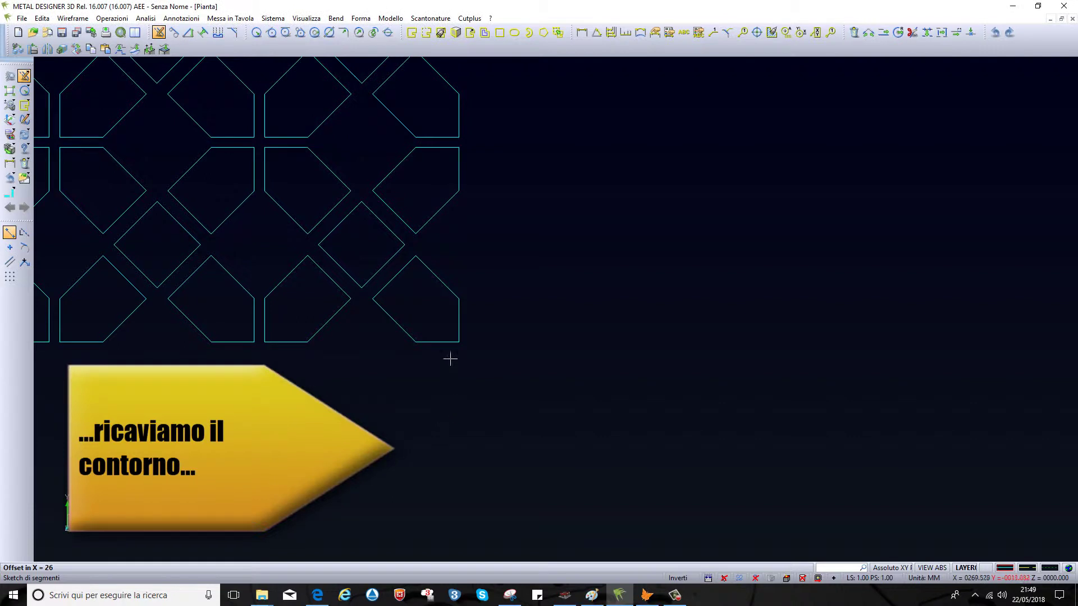
click(456, 322)
click(651, 321)
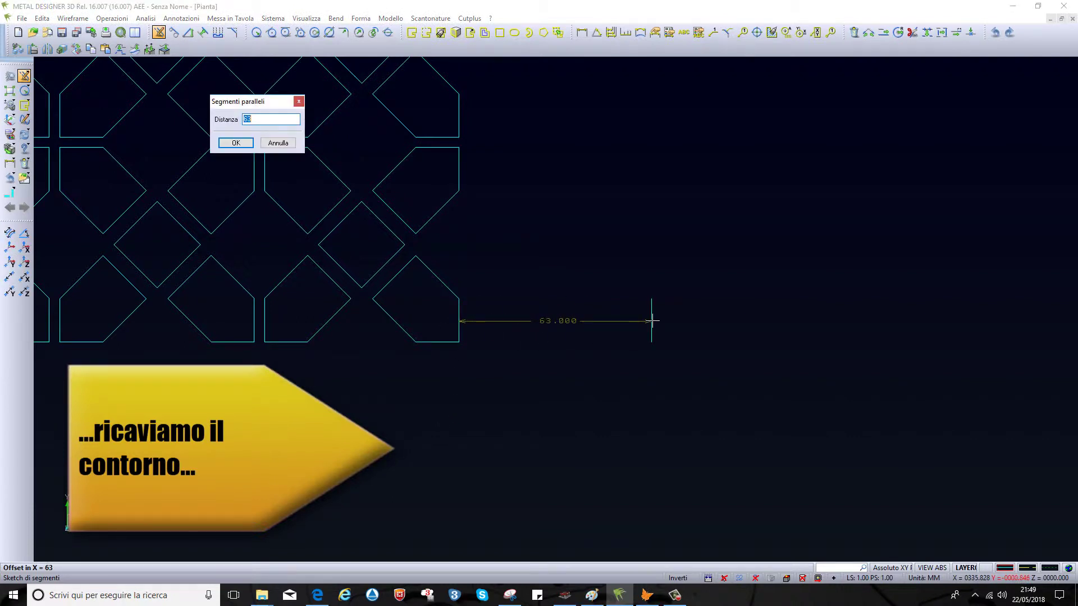
key(Return)
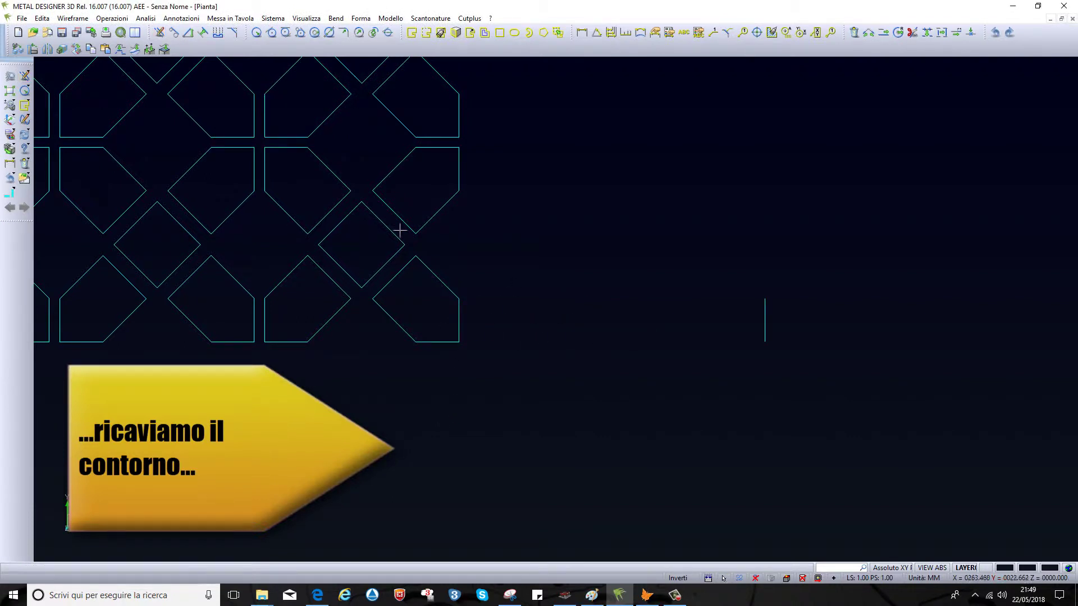
click(24, 104)
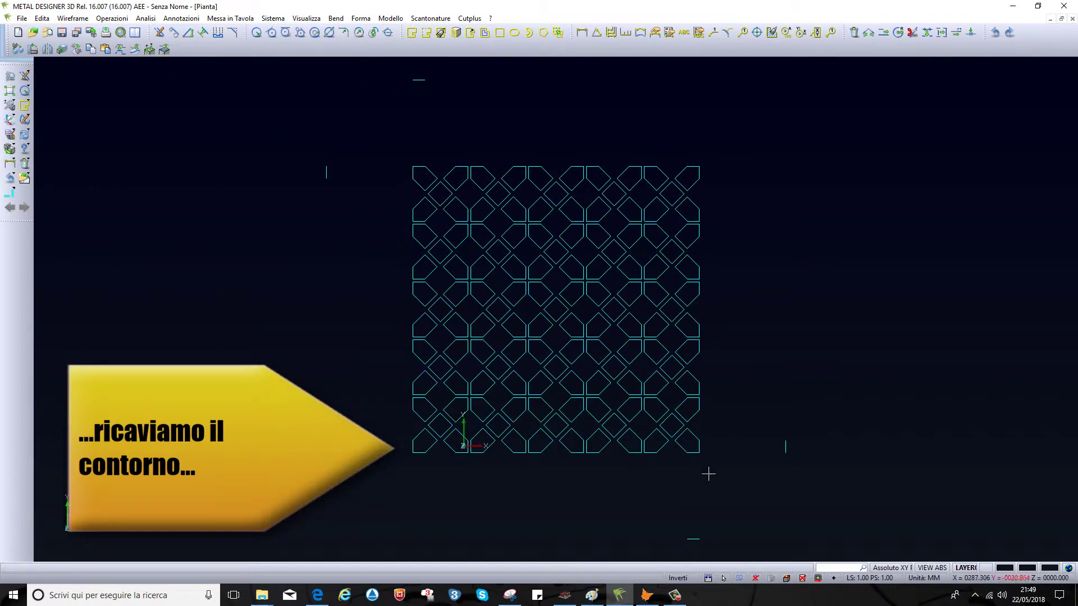
Step: Fillet the top-left and bottom-left border corners with radius 0
click(342, 33)
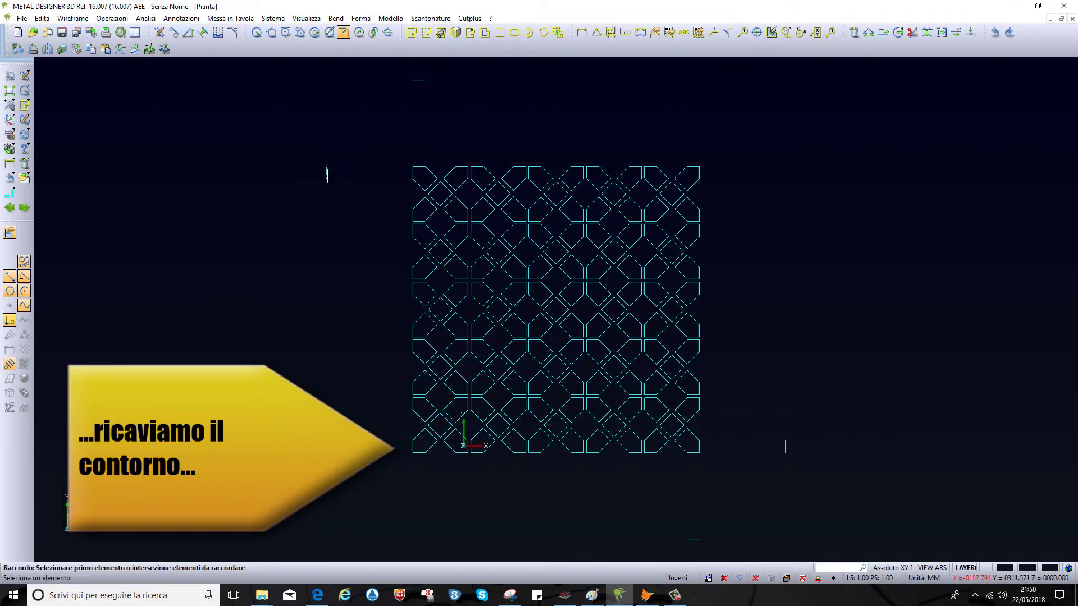
click(326, 174)
click(415, 78)
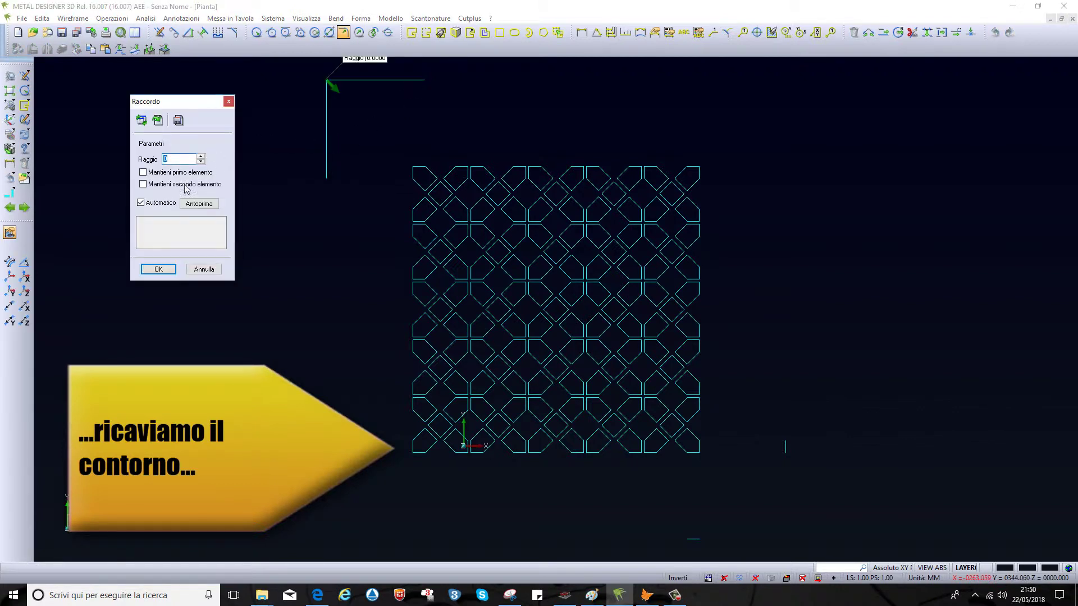
key(Return)
click(696, 540)
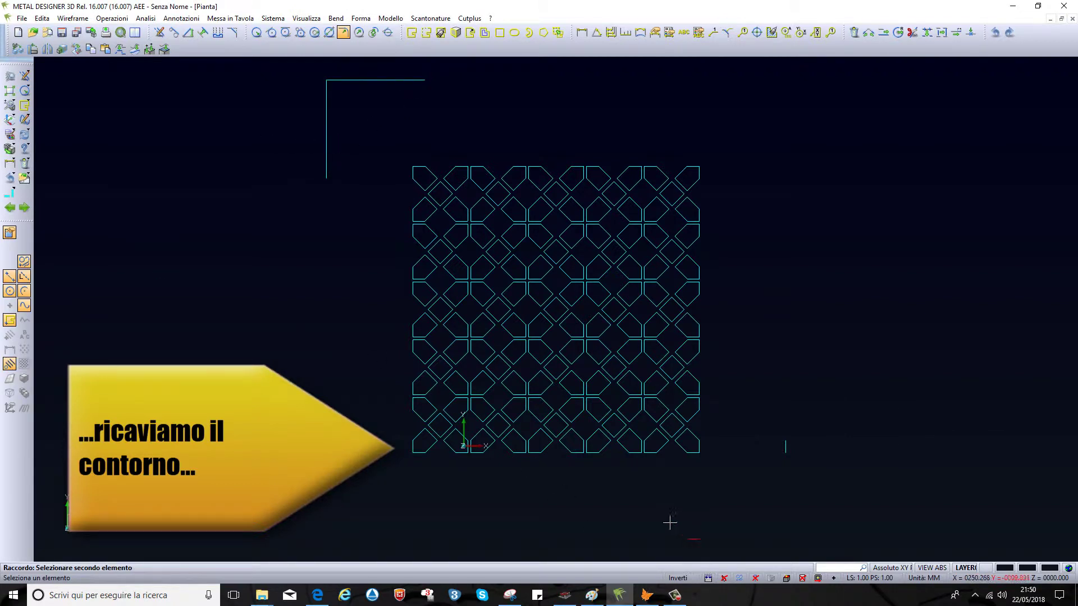
click(330, 164)
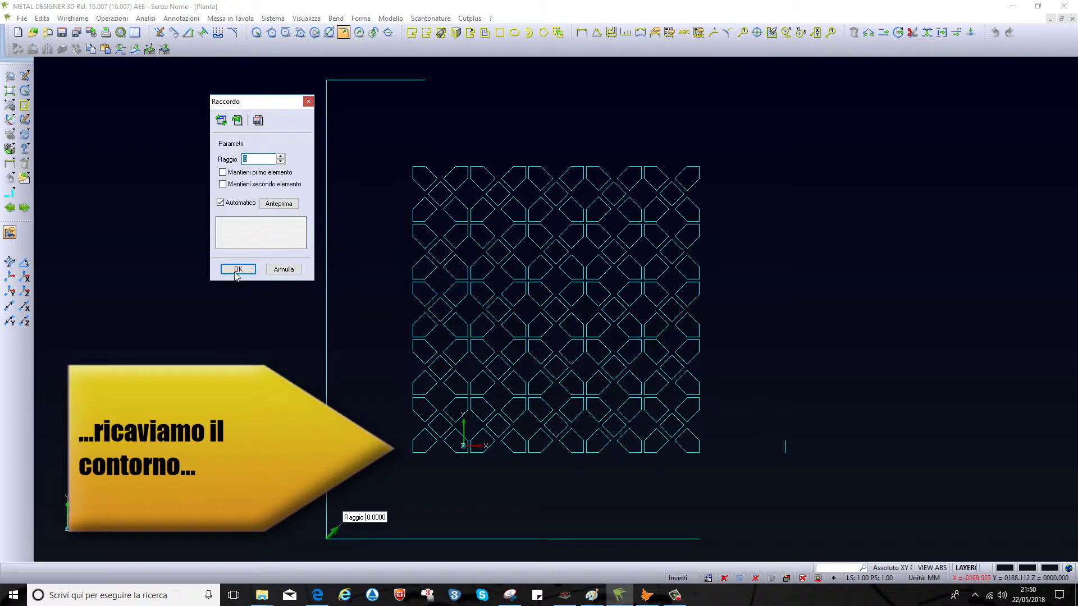
click(236, 272)
Step: Fillet the top-right and bottom-right border corners with radius 0
click(403, 80)
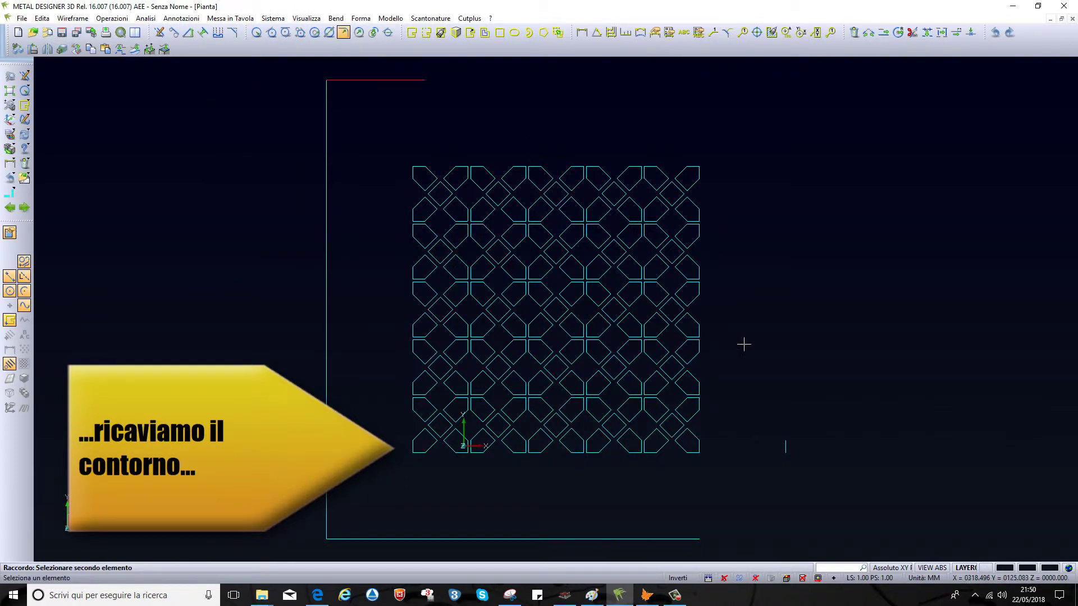
click(786, 448)
click(236, 272)
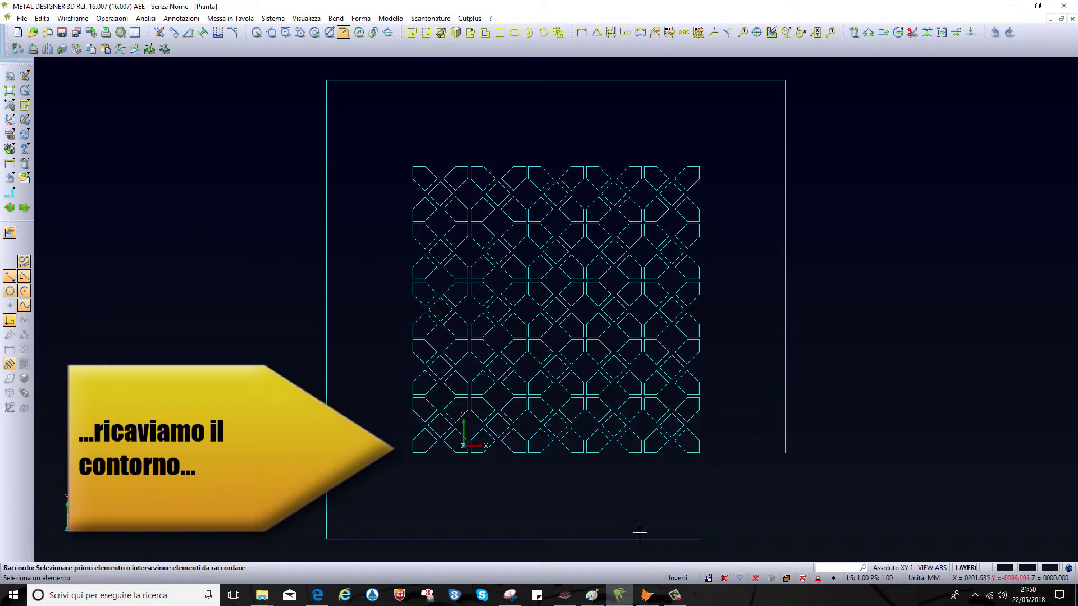
click(673, 539)
click(783, 443)
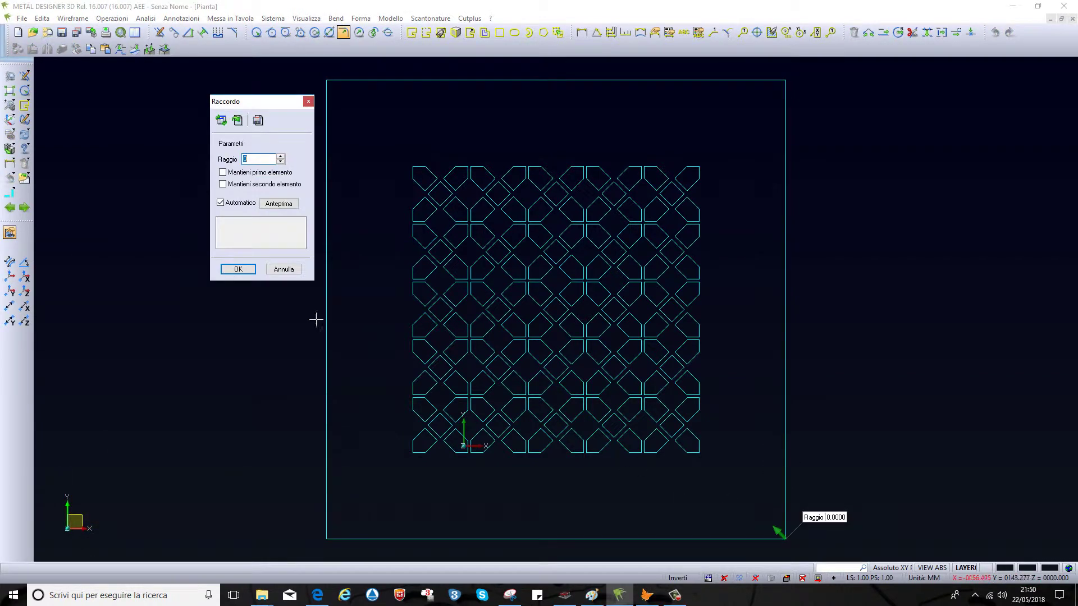
click(238, 270)
Step: Save the drawing as DXF file GRATA, accepting the default DXF export options
key(Escape)
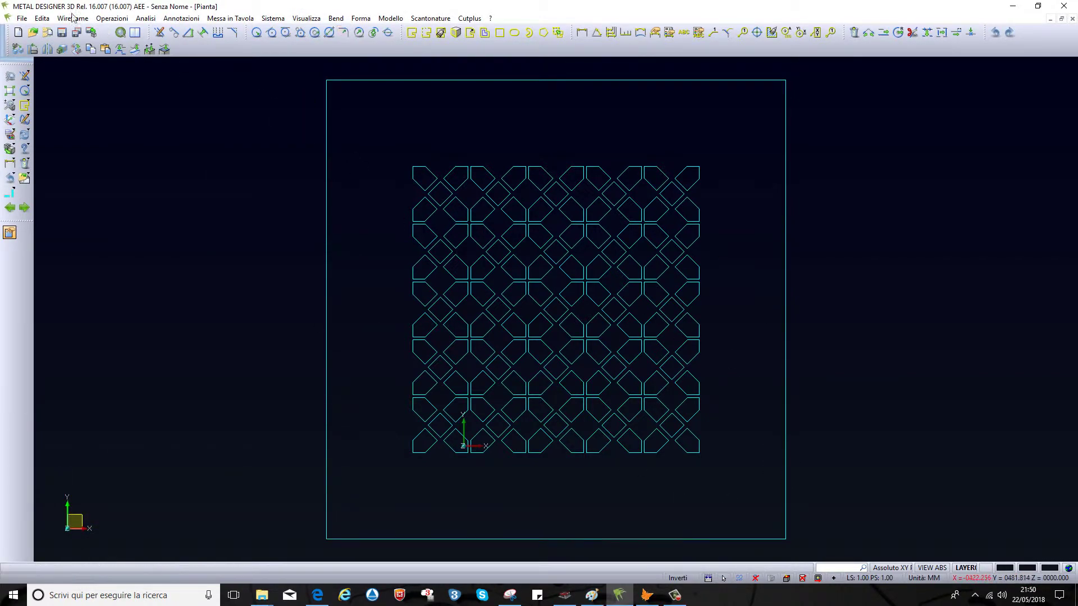
click(22, 18)
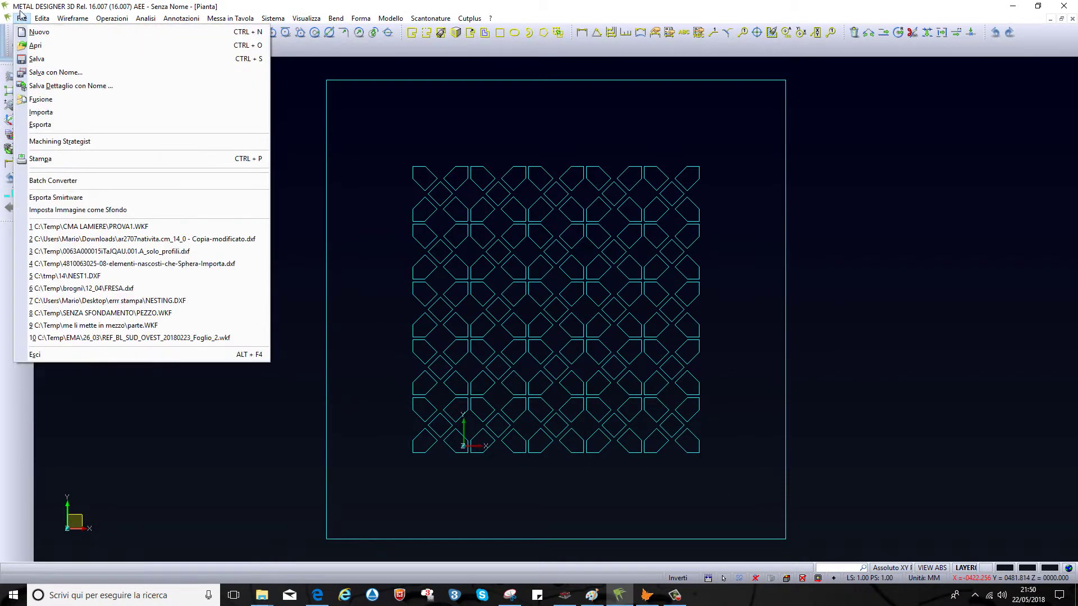
click(47, 75)
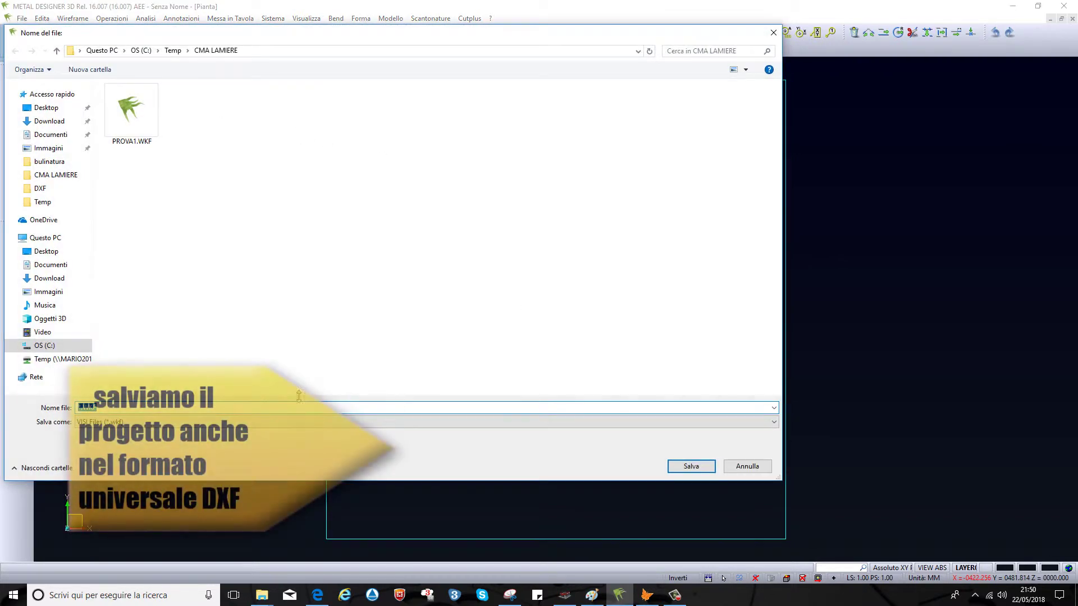
click(124, 422)
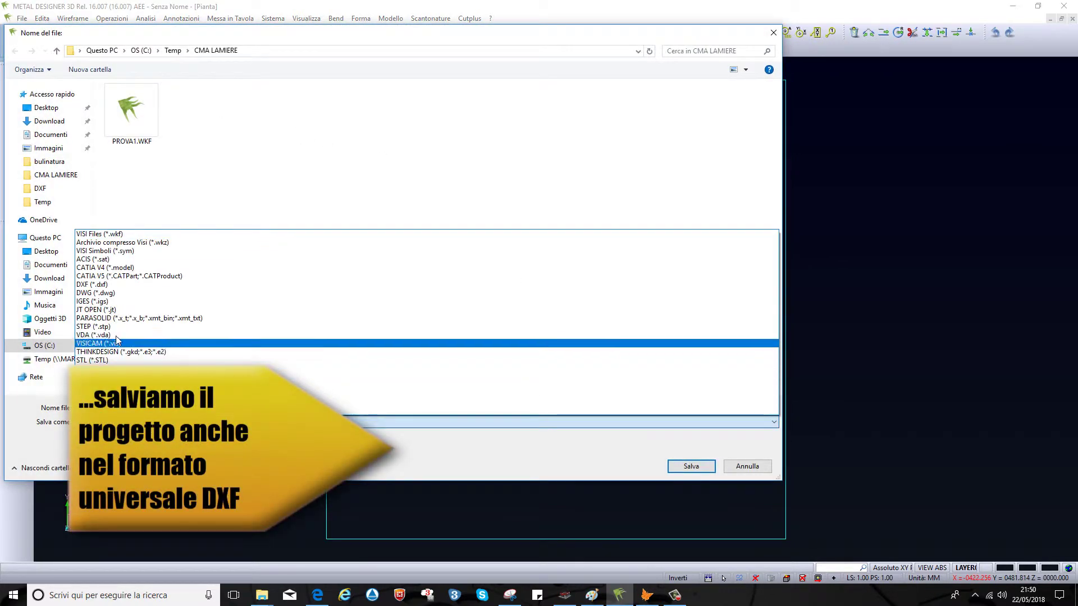
click(95, 284)
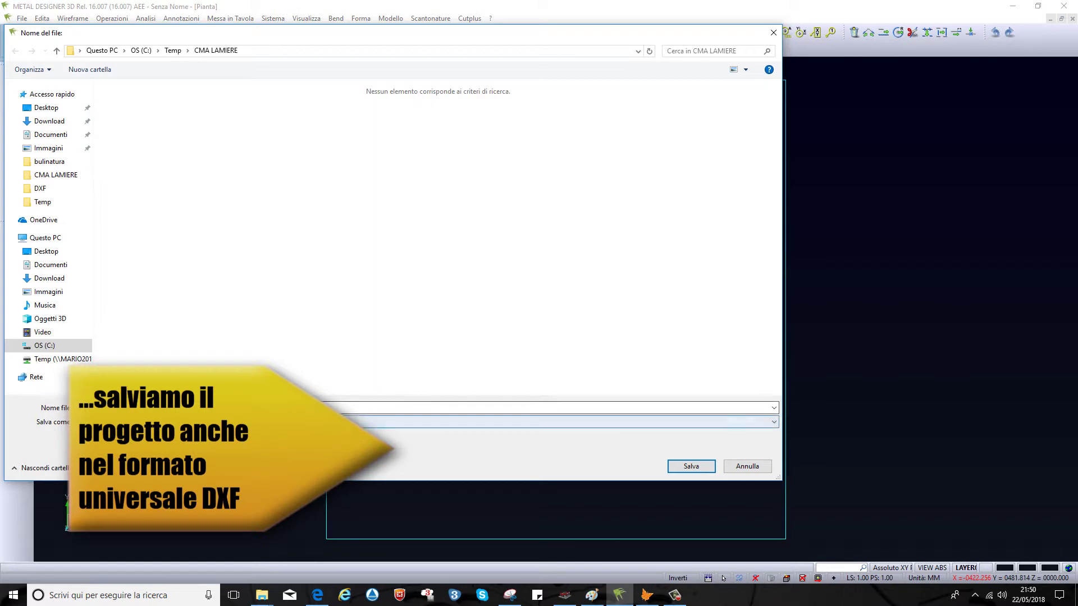
click(118, 421)
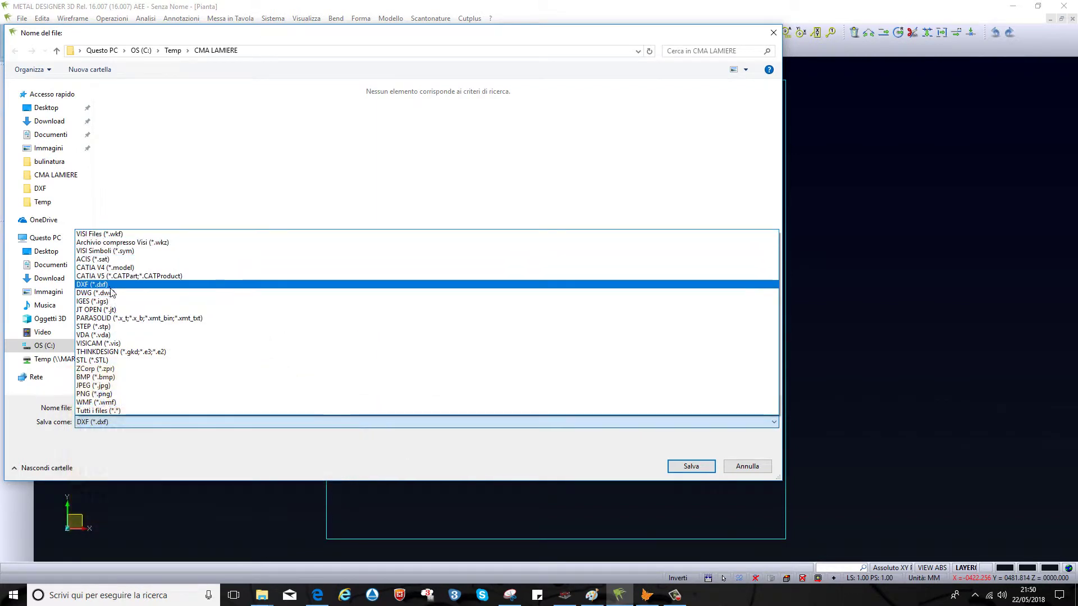
click(116, 285)
click(113, 405)
text(GRATA)
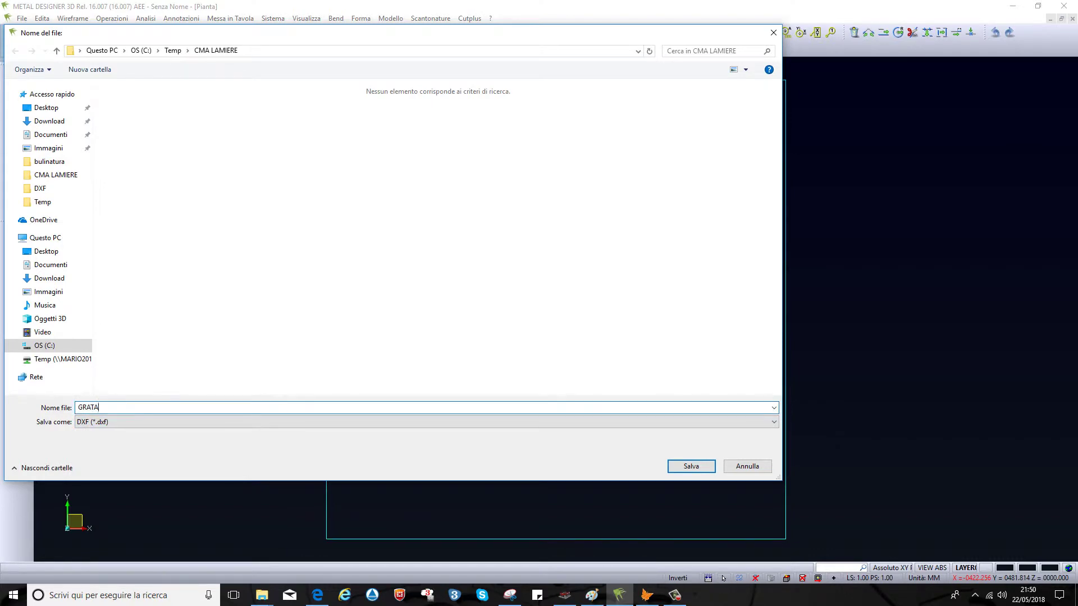
click(695, 465)
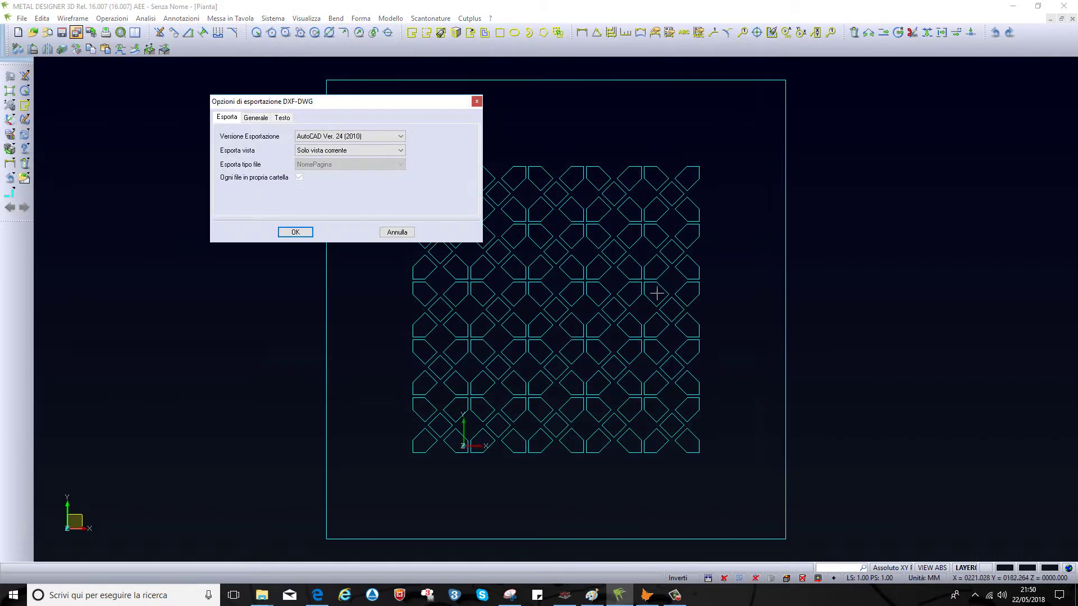
click(298, 232)
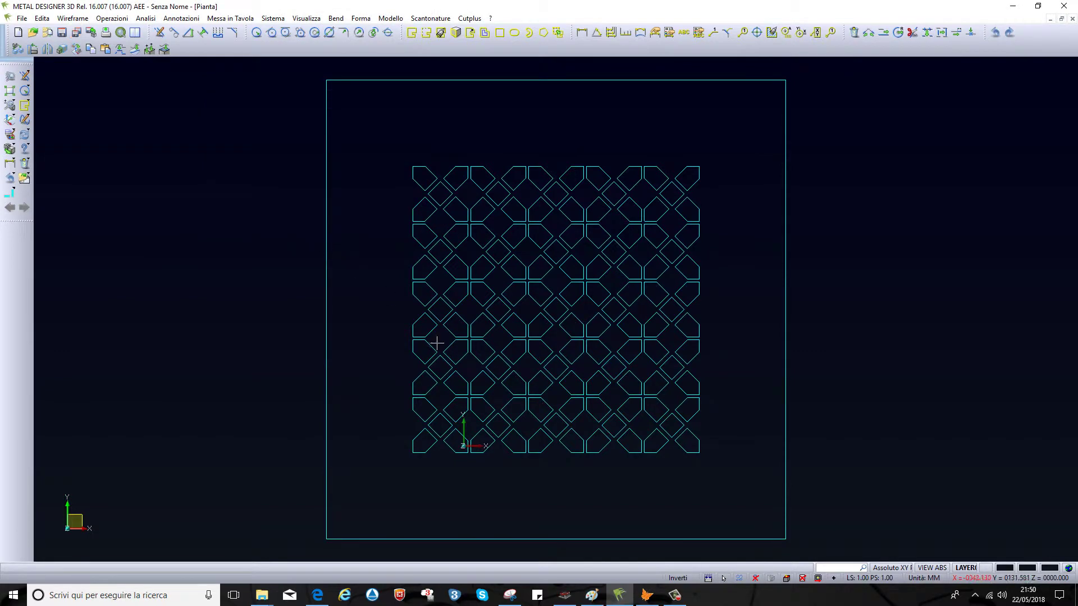
click(647, 595)
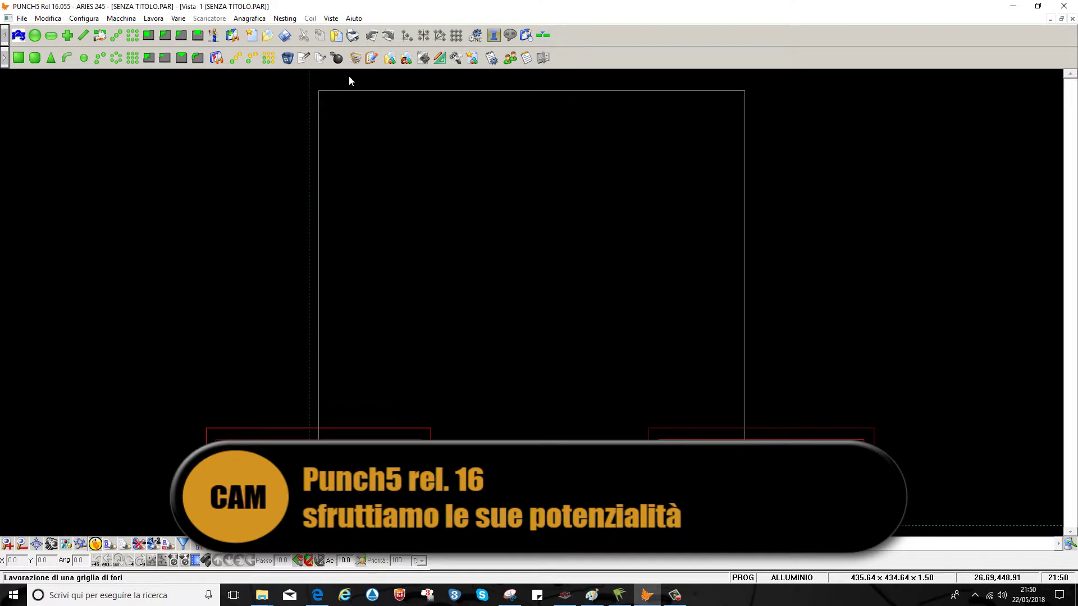
Step: Import GRATA.dxf into Punch5 as DXF geometry with all layers
click(440, 60)
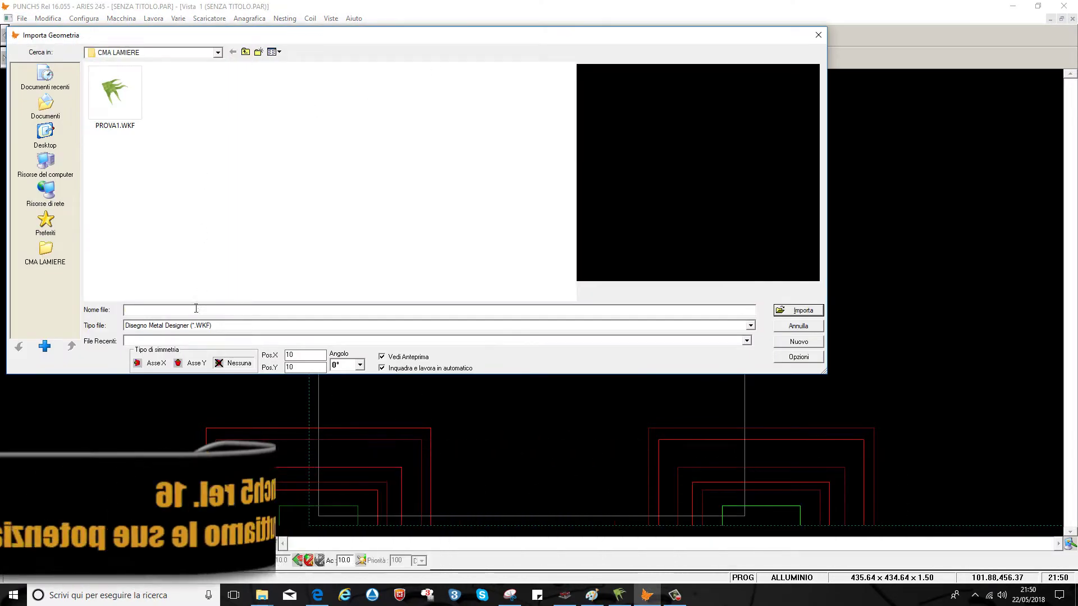
click(184, 325)
click(179, 343)
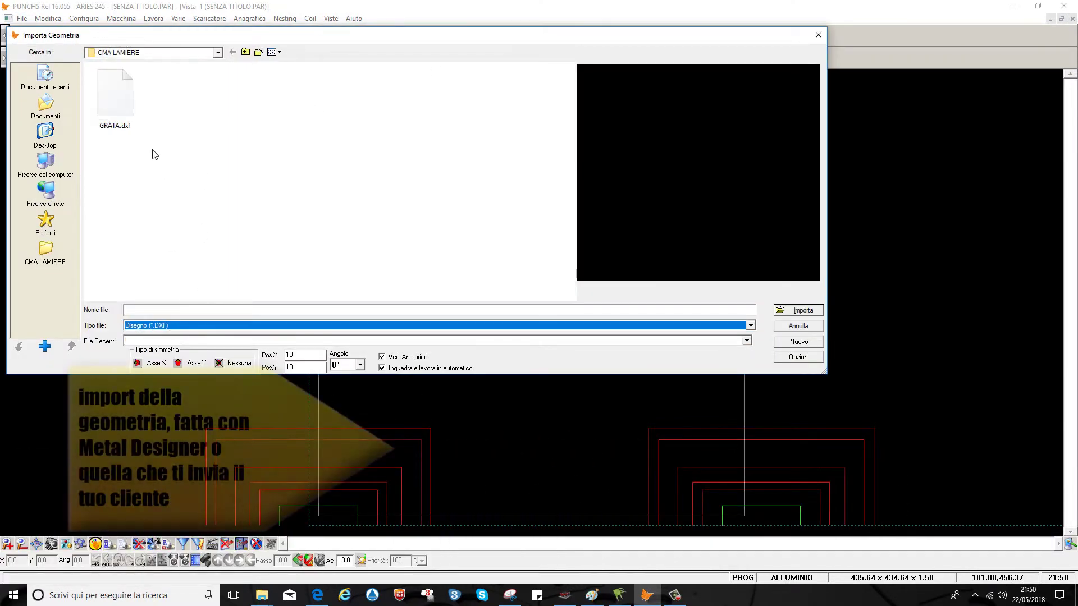
click(115, 96)
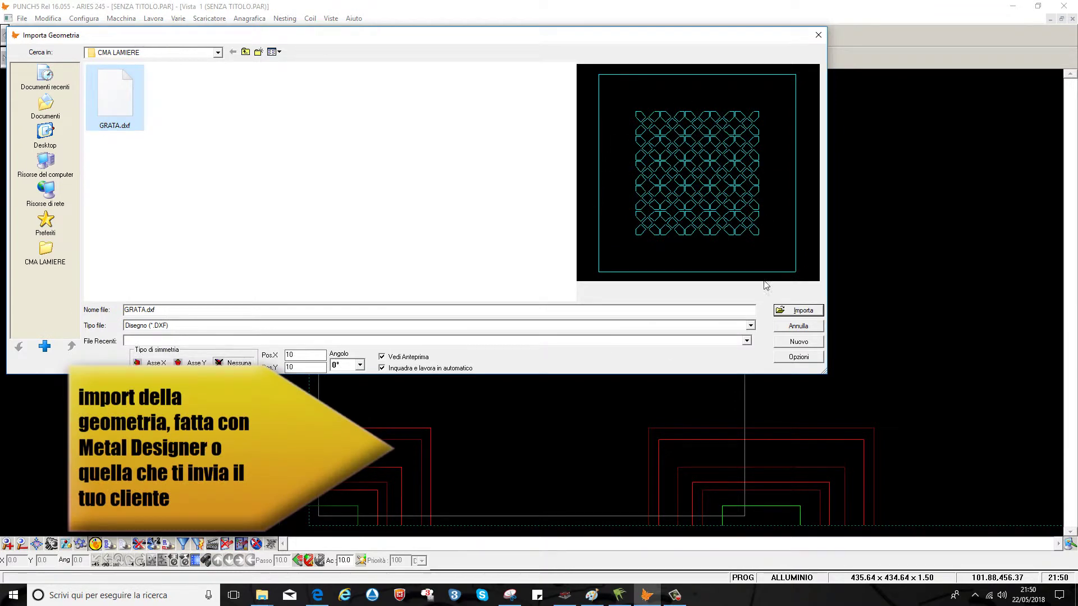
click(808, 310)
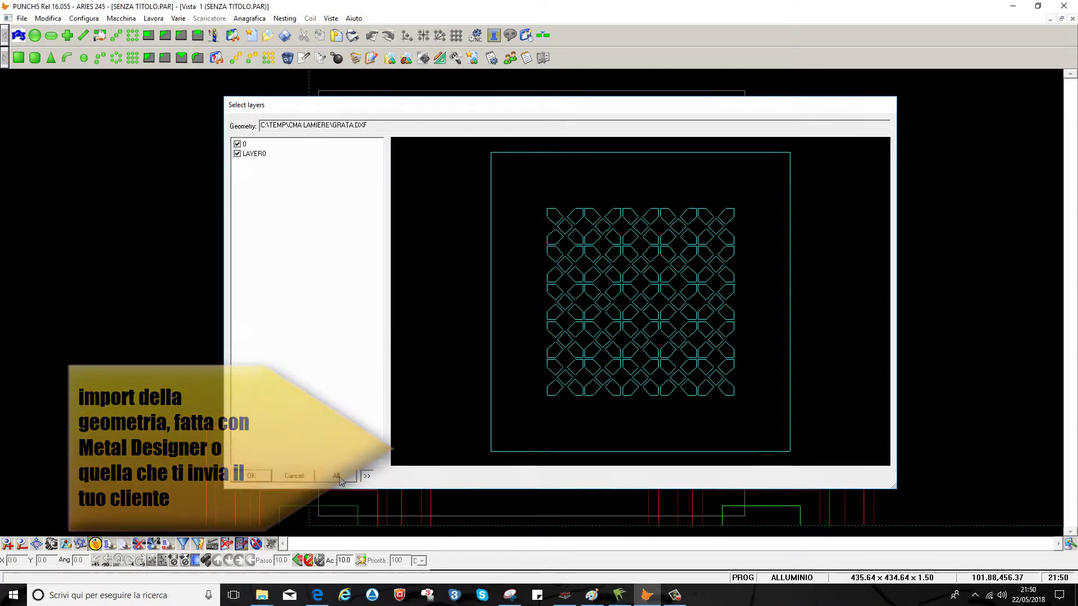
click(345, 478)
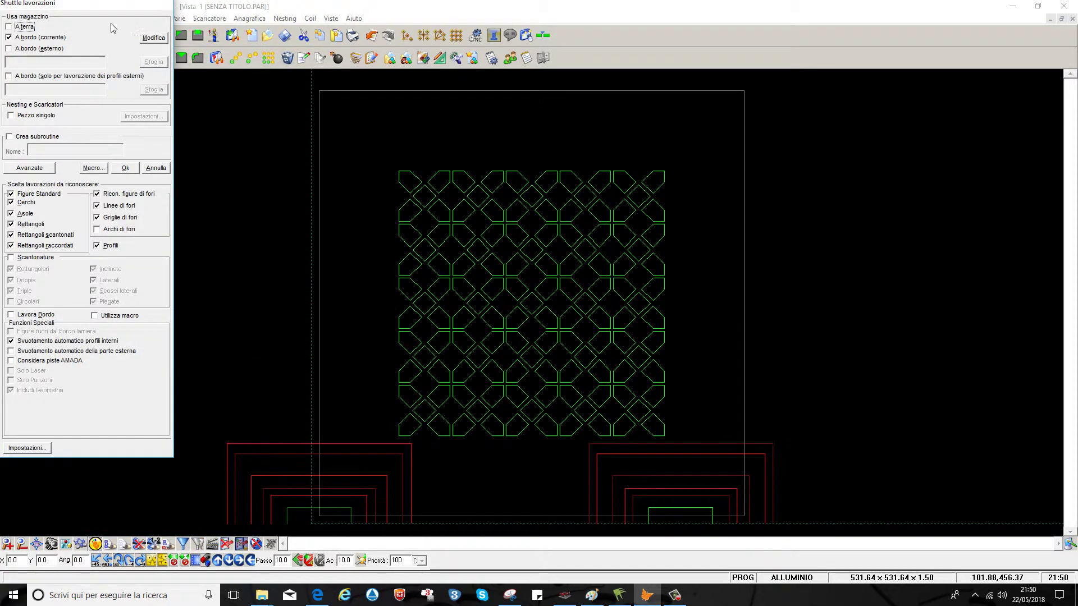
Step: Load the 20 square punch into station 18 at a 45° angle
click(158, 41)
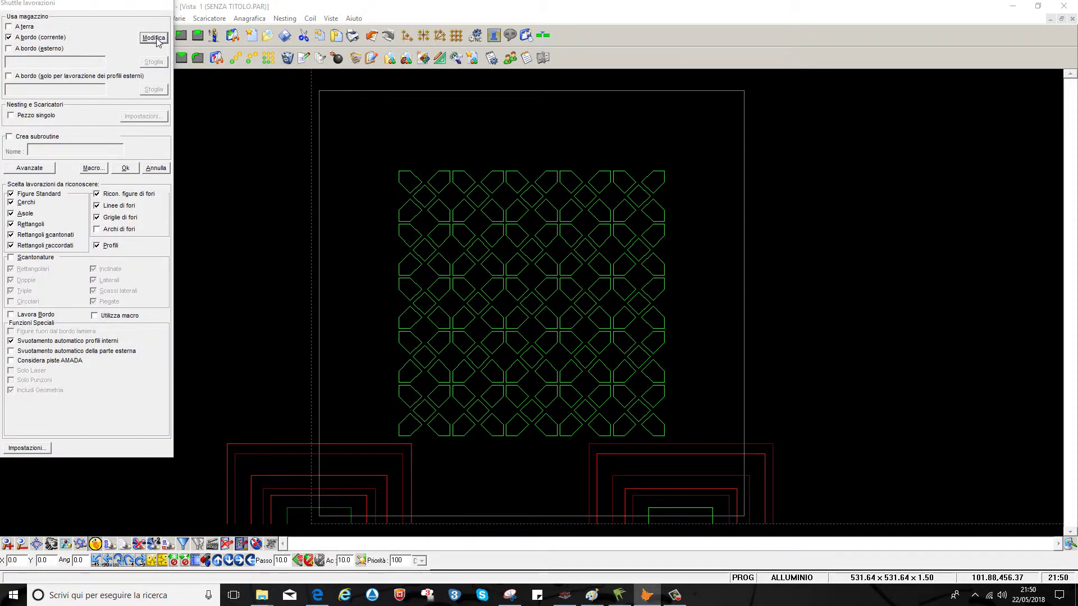
drag(445, 157, 445, 62)
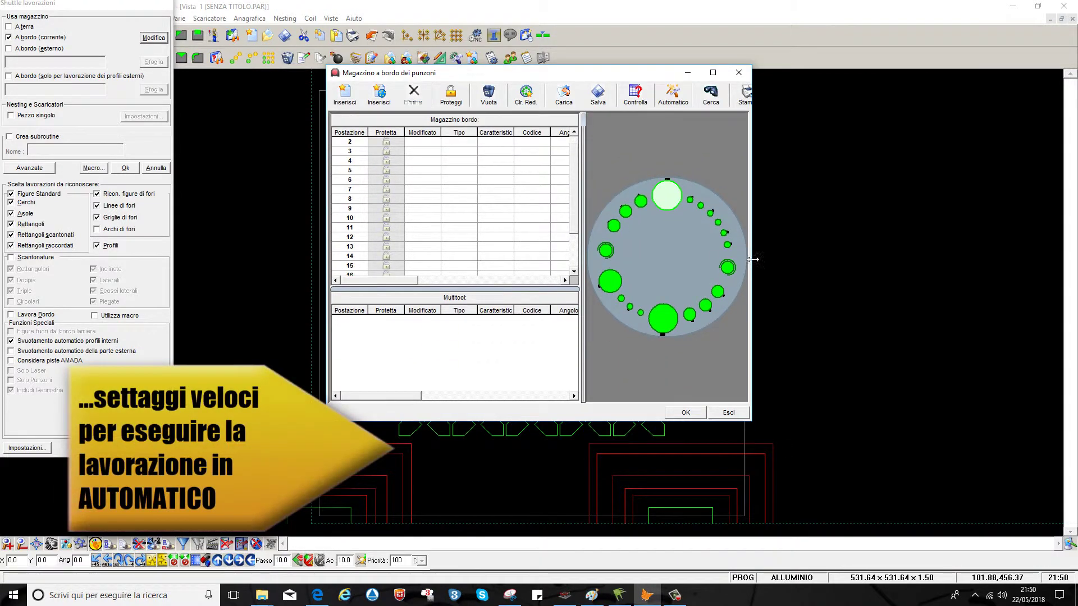
drag(775, 260, 997, 267)
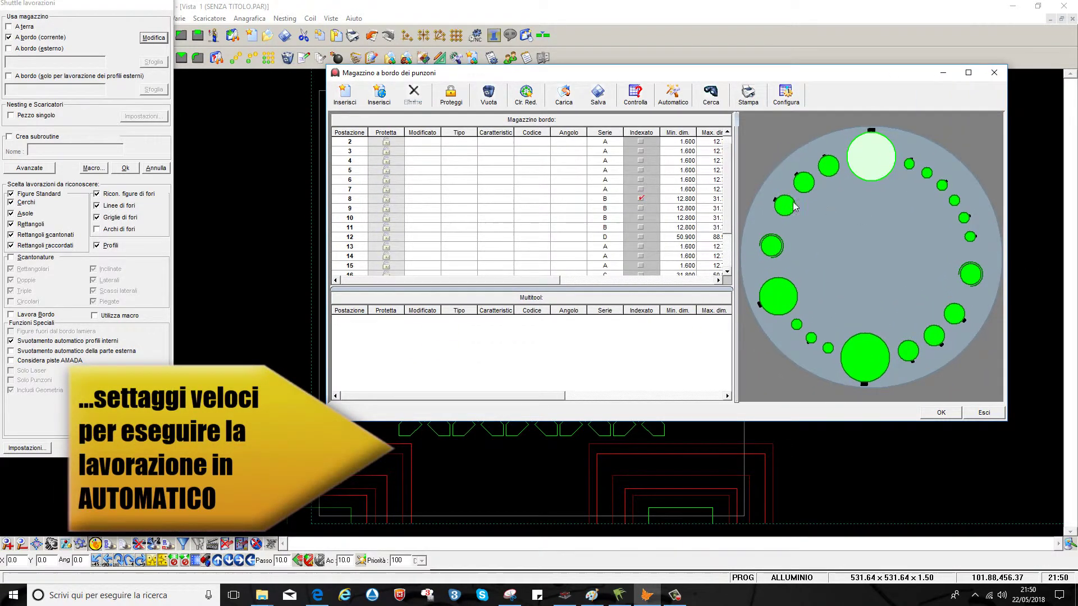
click(794, 206)
click(389, 104)
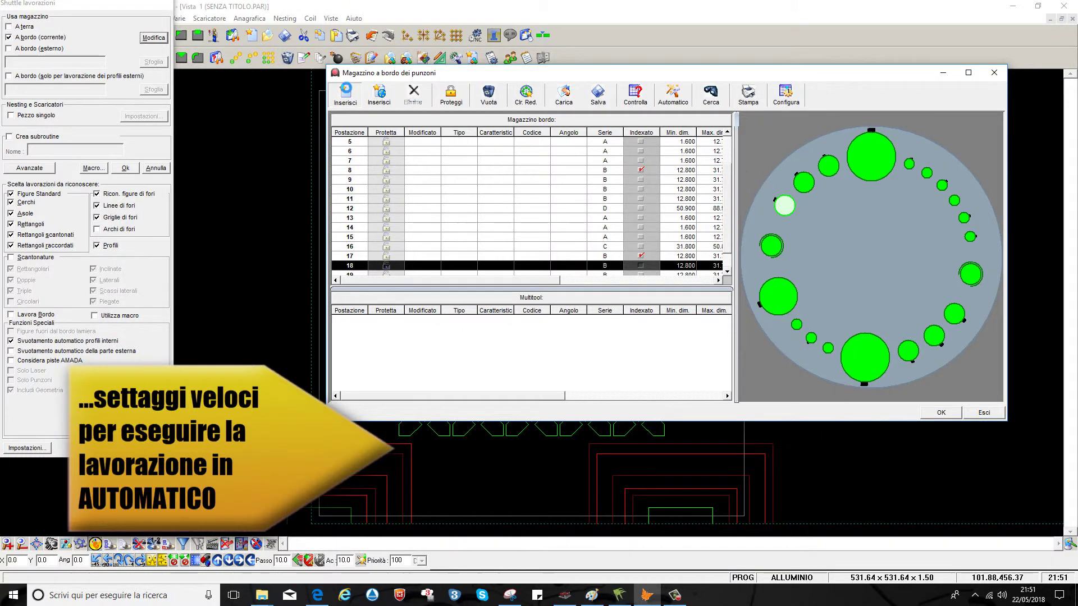
double_click(395, 416)
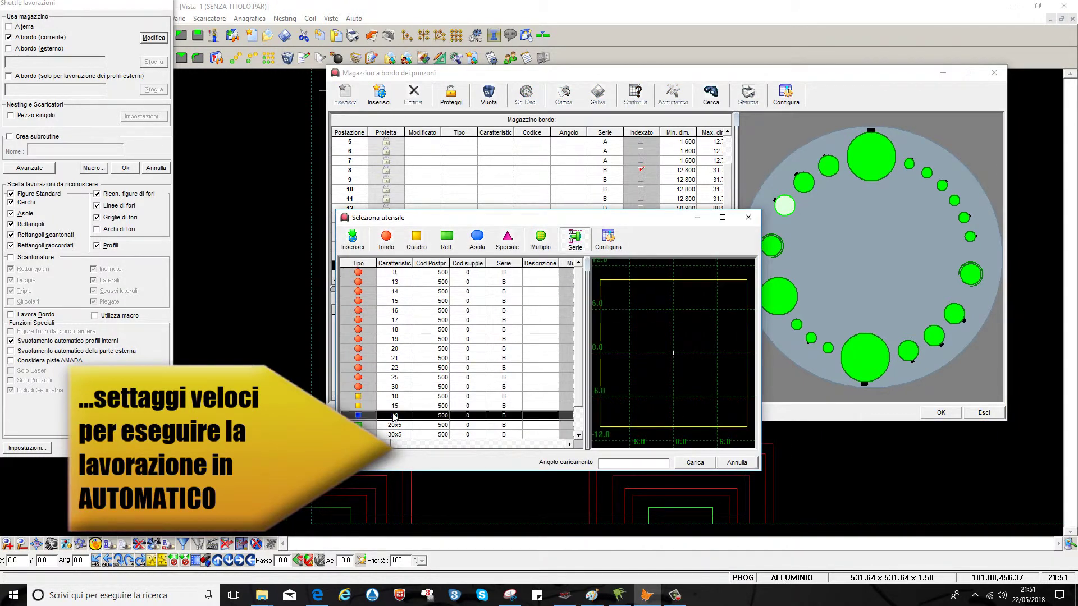
drag(445, 225, 56, 177)
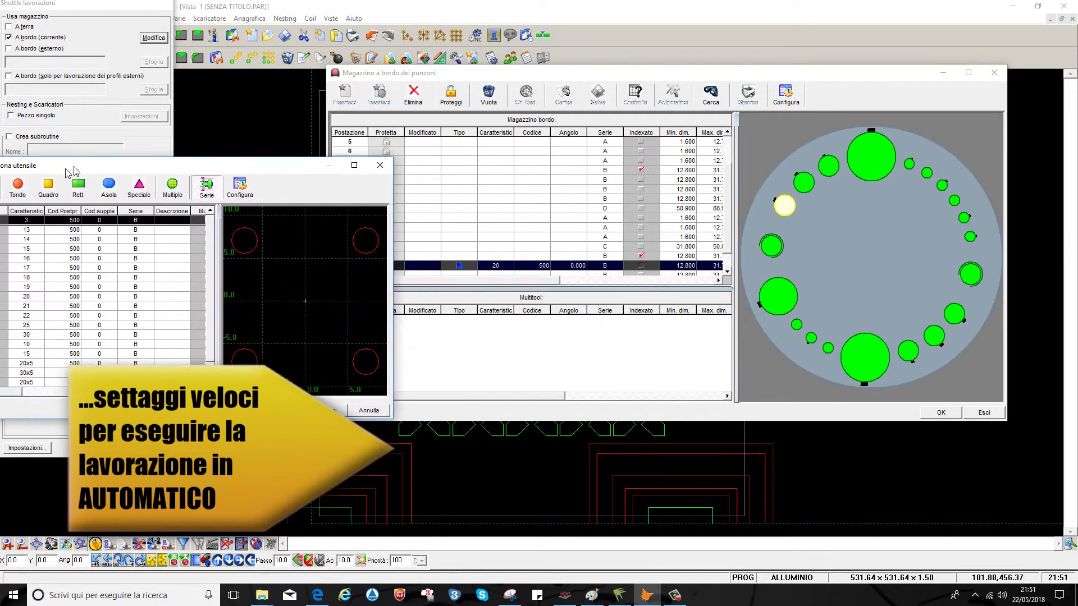
click(574, 267)
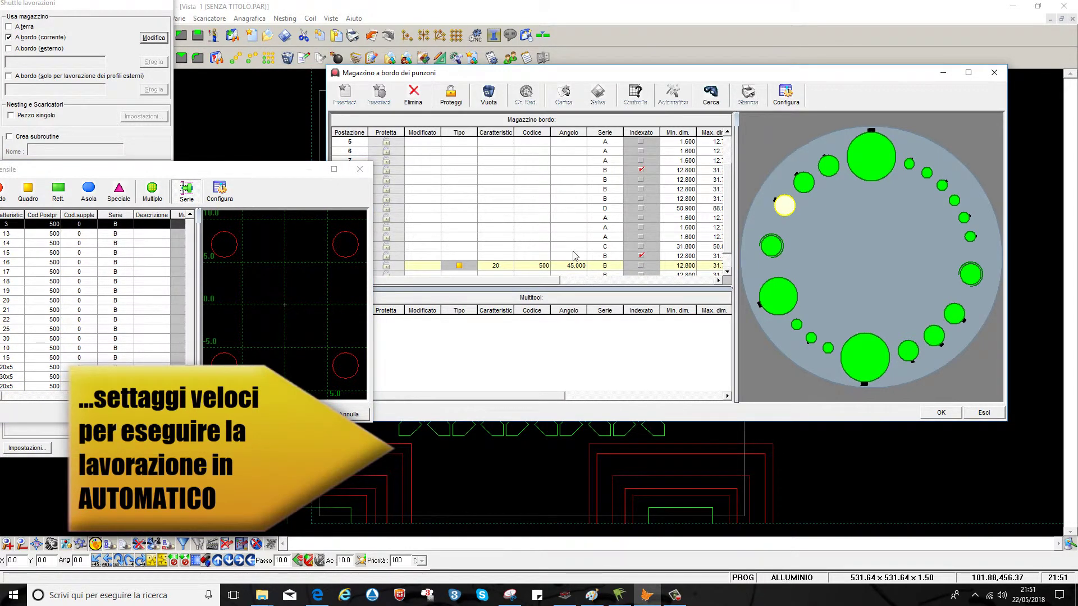
click(574, 257)
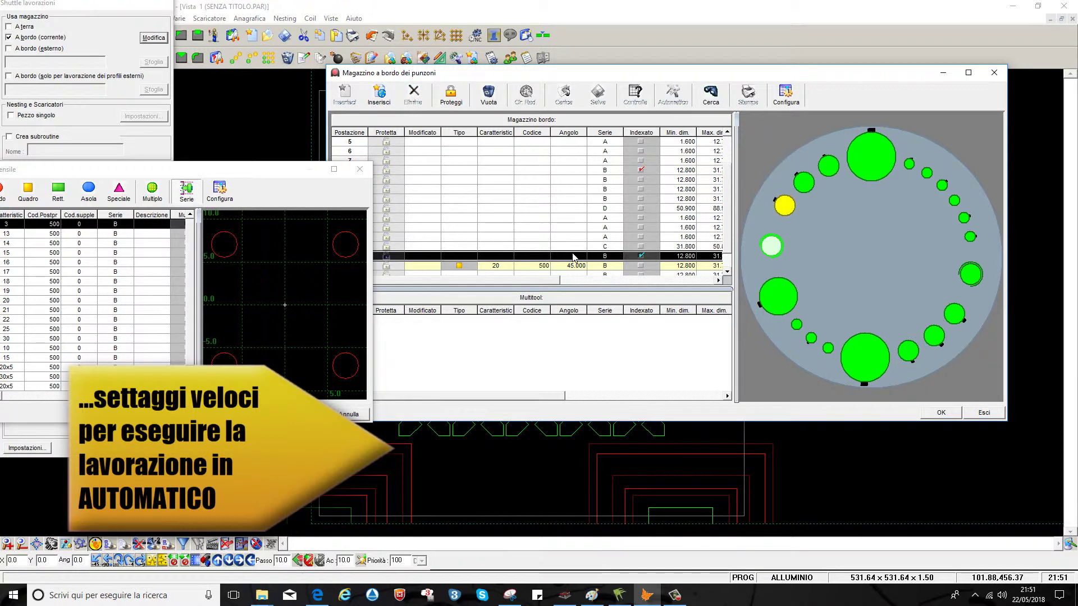
Step: Load the 10 square punch into station 19 and confirm the magazine setup
click(802, 185)
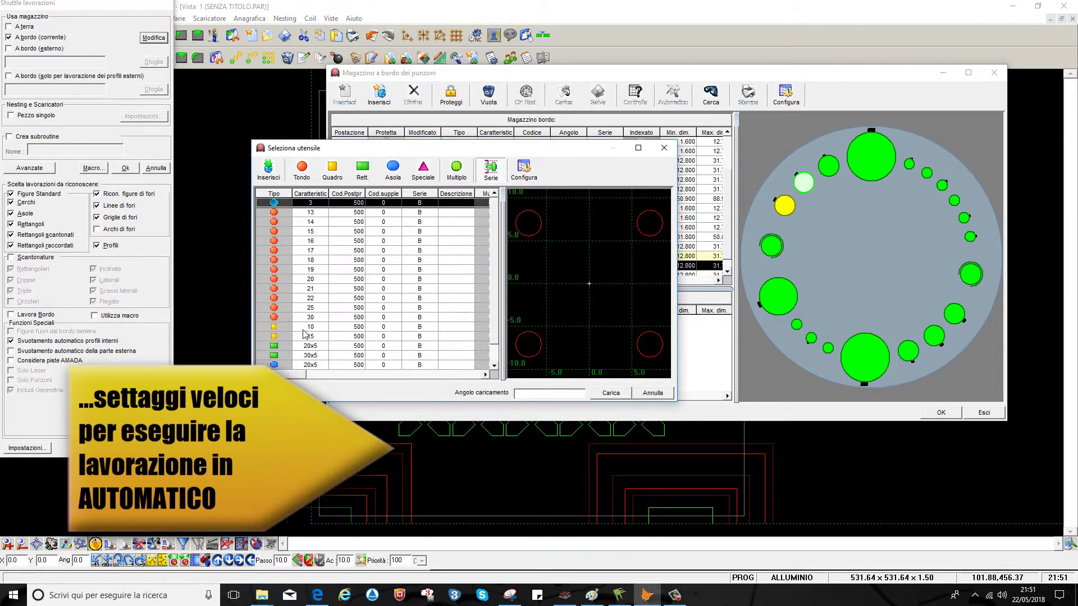
double_click(304, 327)
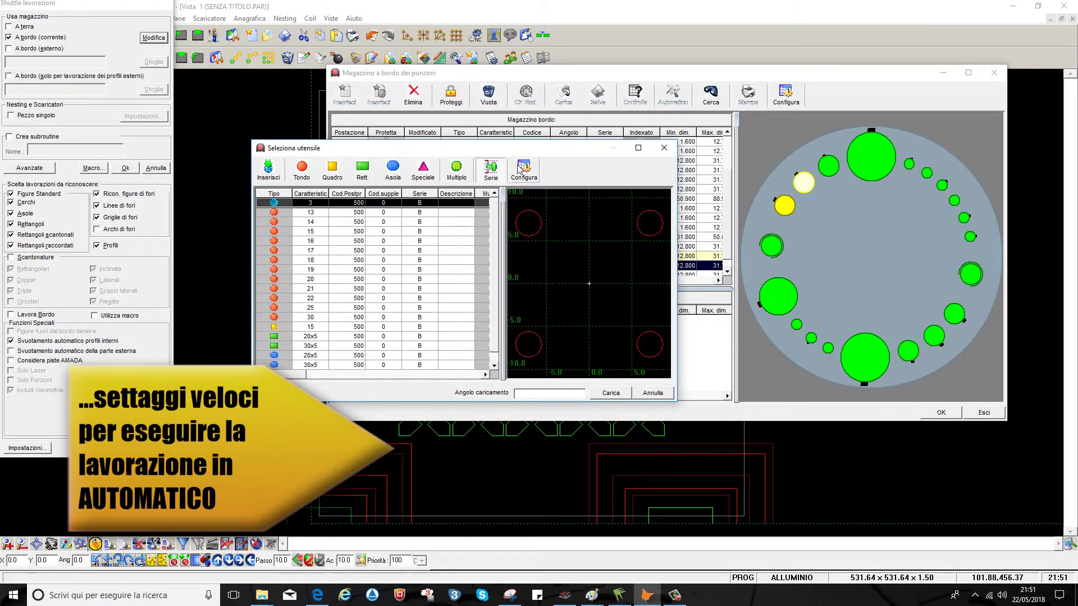
drag(526, 152, 285, 152)
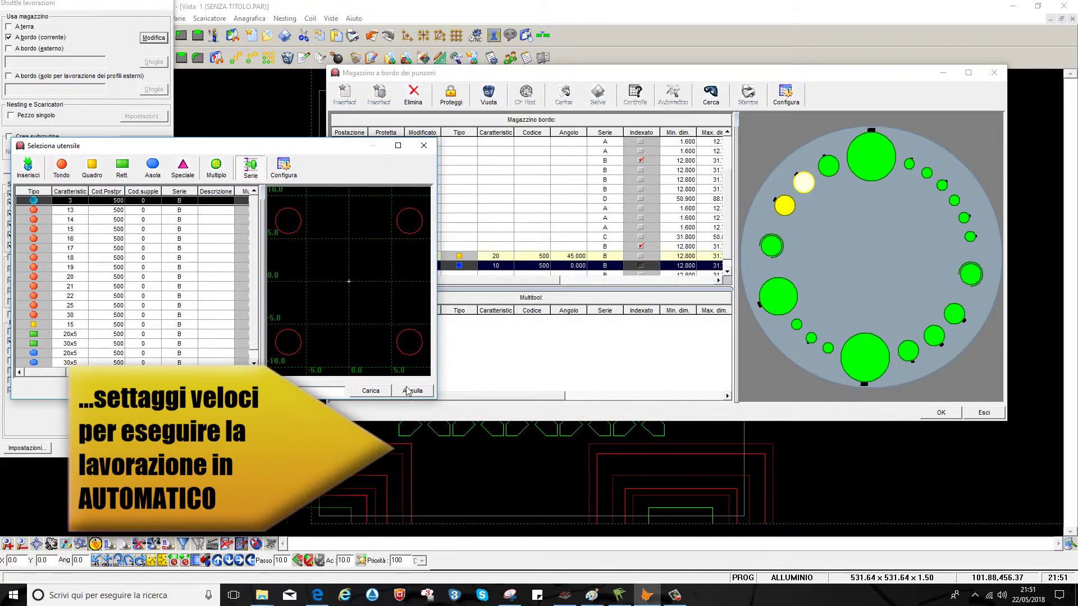
click(408, 390)
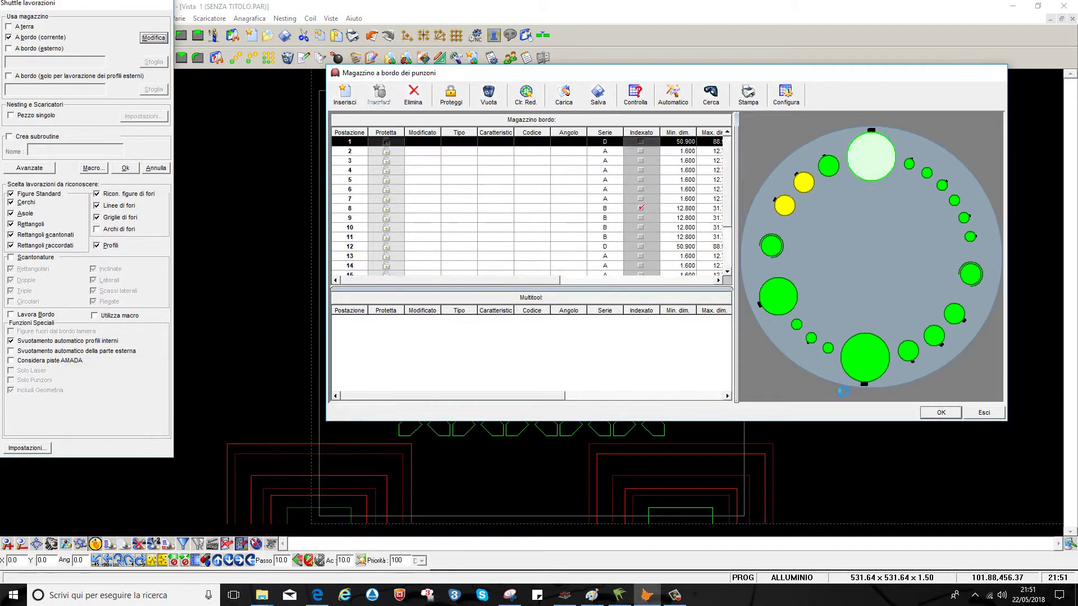
click(940, 412)
Step: Auto-punch every grid cut-out, then toggle the solid sheet preview on and back off
click(129, 168)
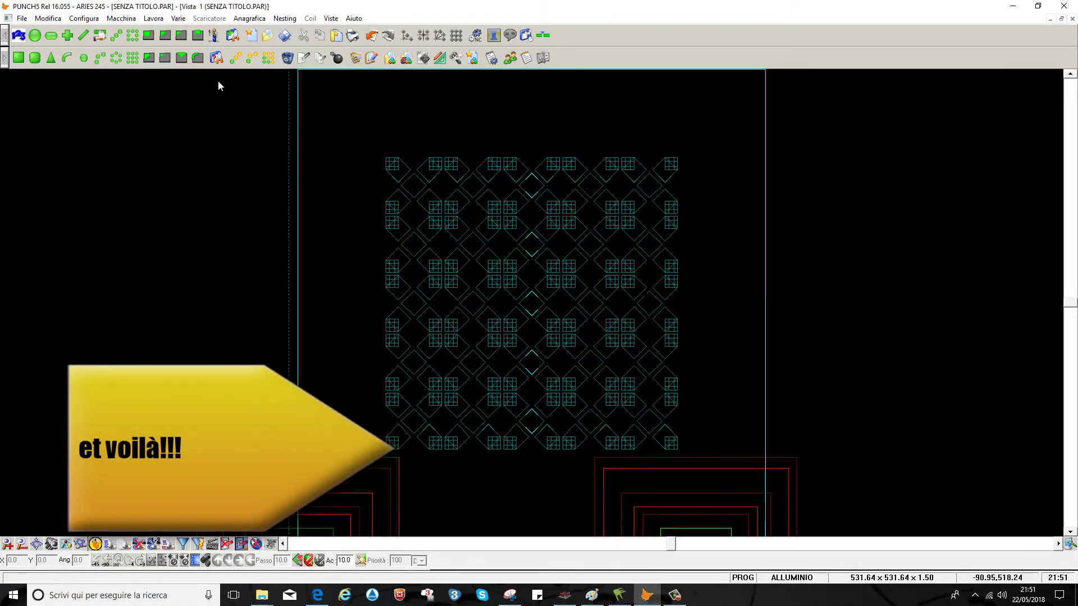
click(95, 543)
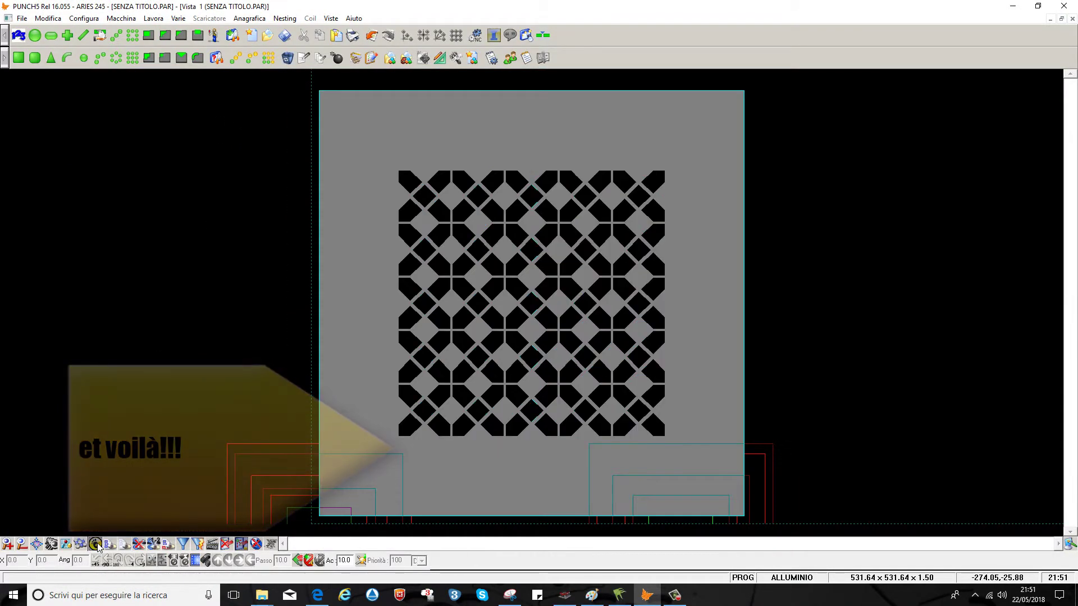
click(97, 544)
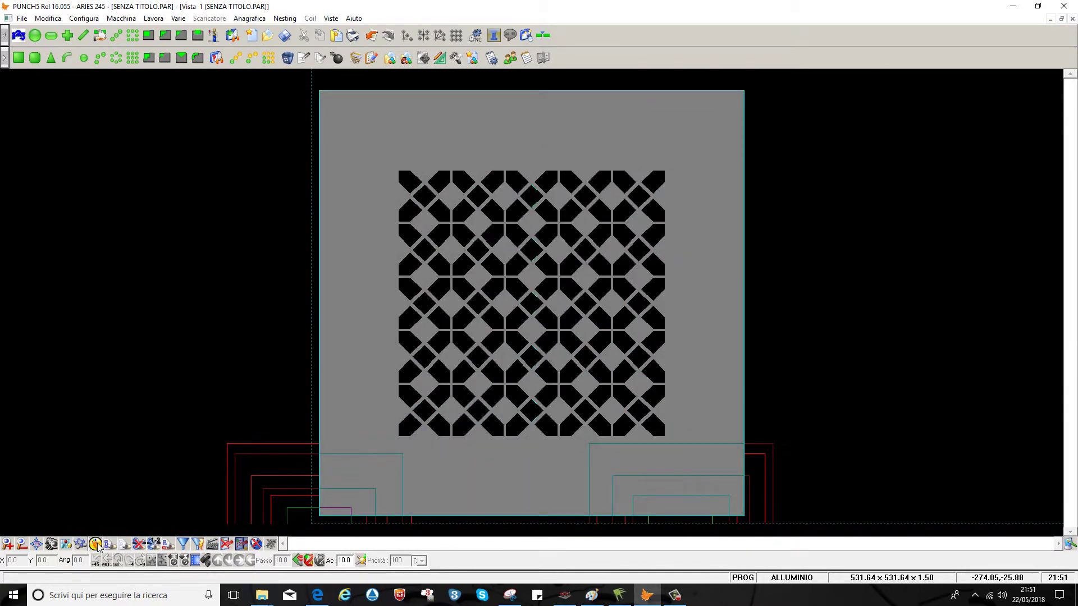
click(96, 544)
Step: Save the punching job as GRATA.PAR in CMA LAMIERE
click(22, 18)
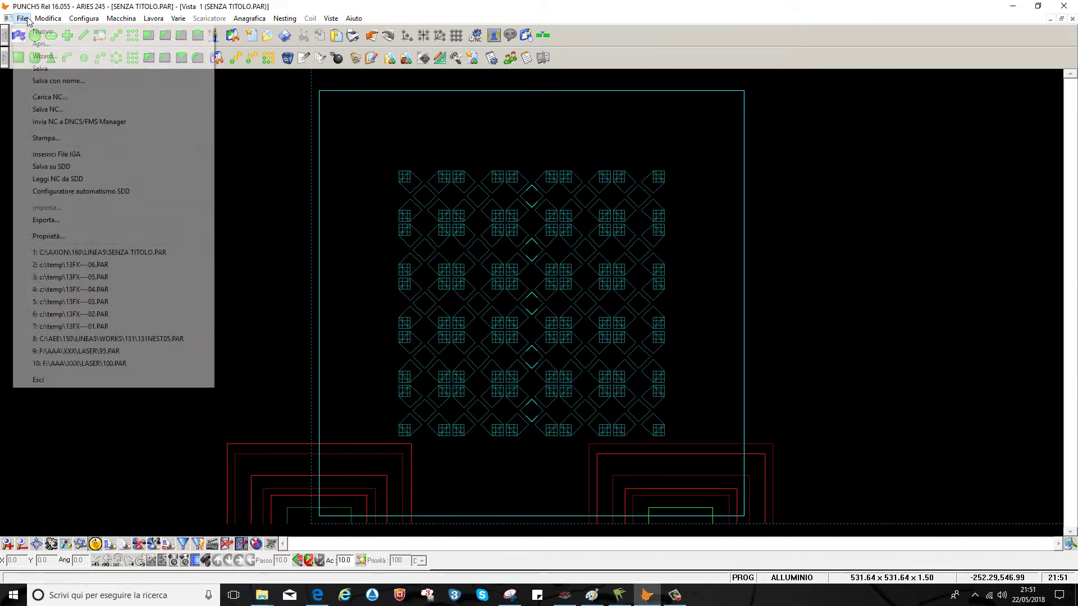
click(58, 80)
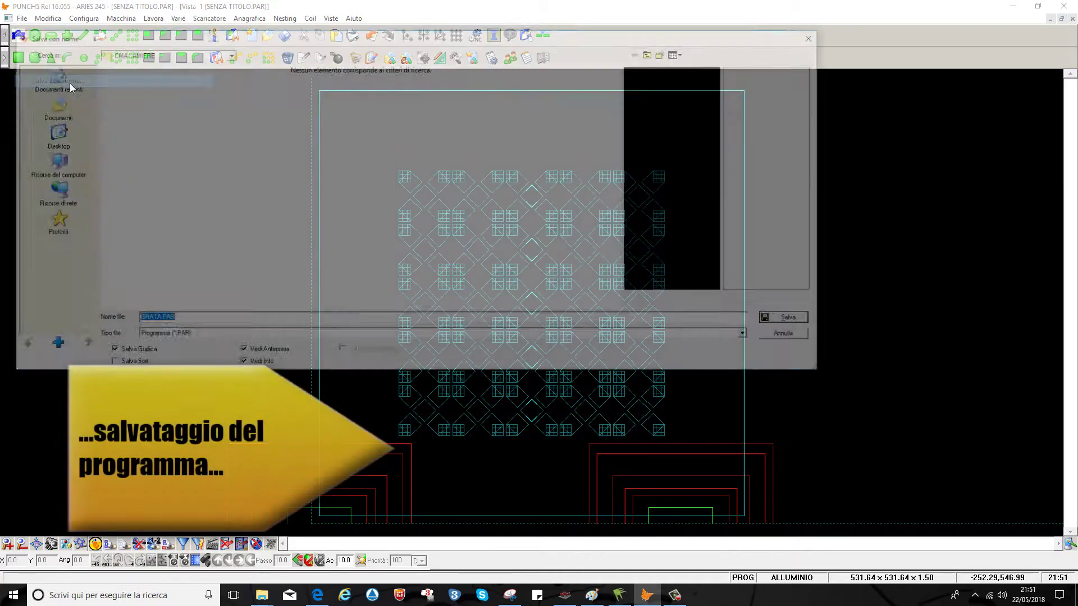
click(792, 320)
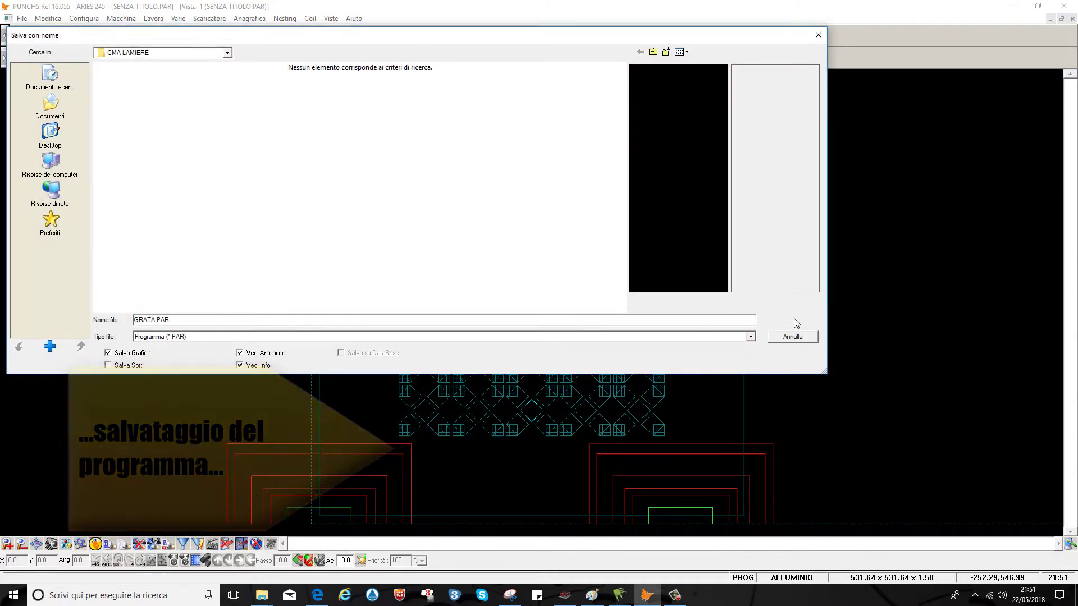
Step: Generate the NC code using Semplice con Ottimiz. percorso ordering
click(474, 35)
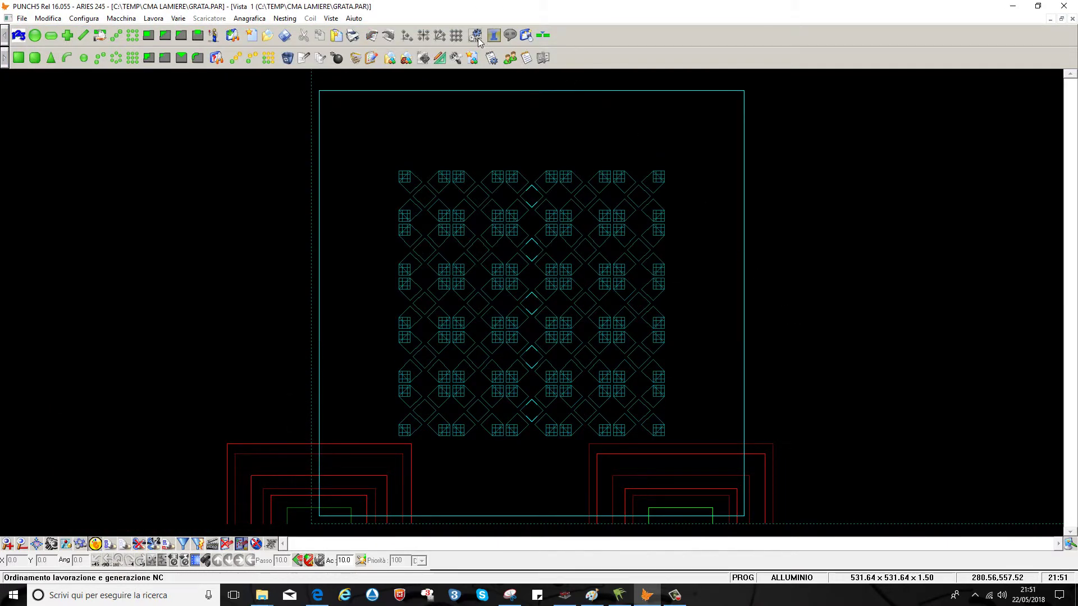
click(55, 68)
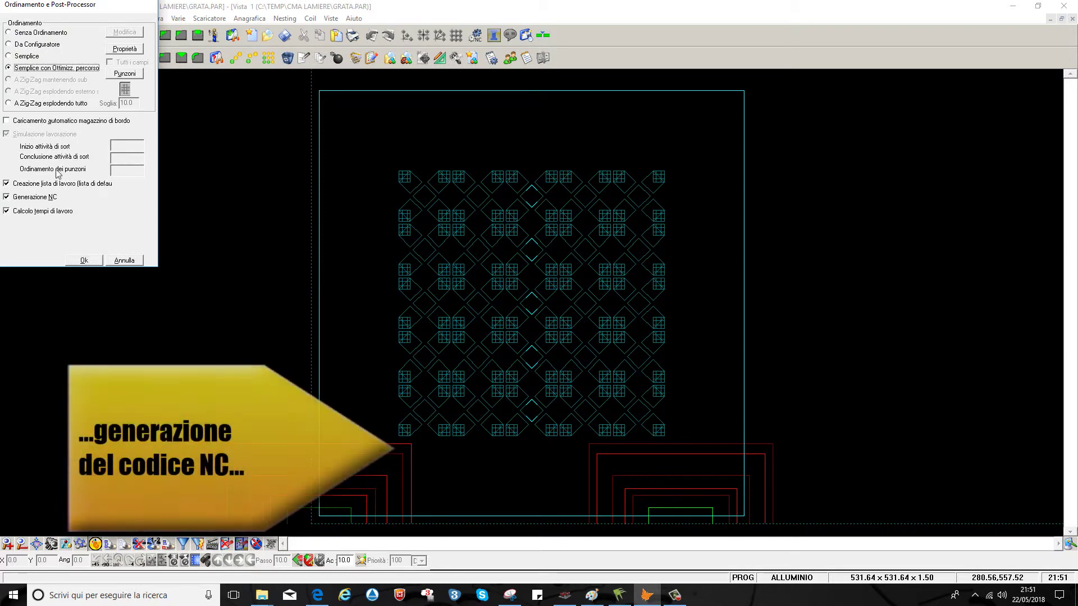
click(84, 260)
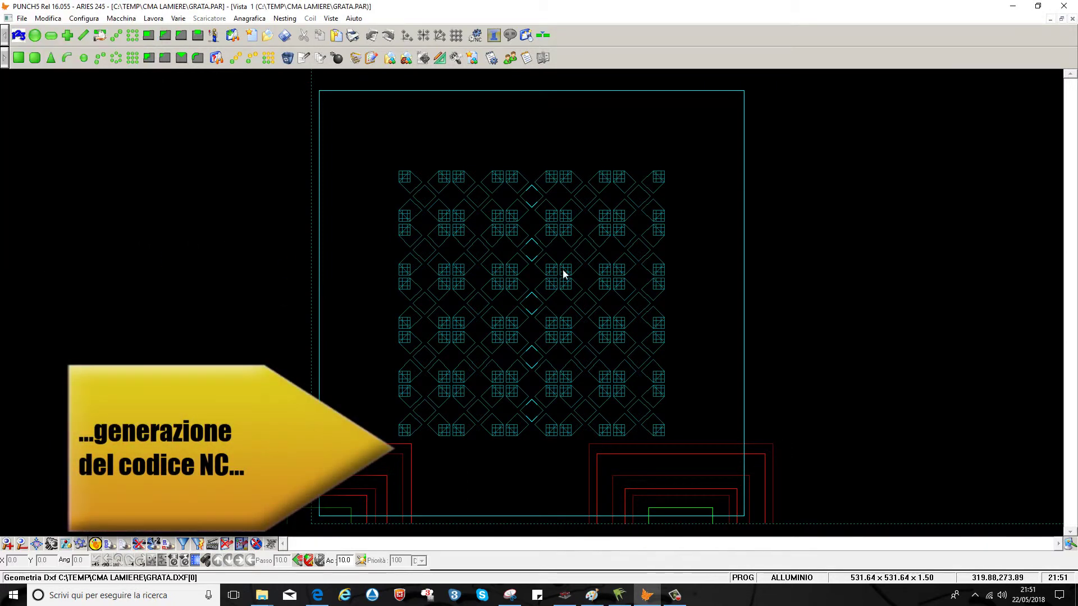
click(352, 34)
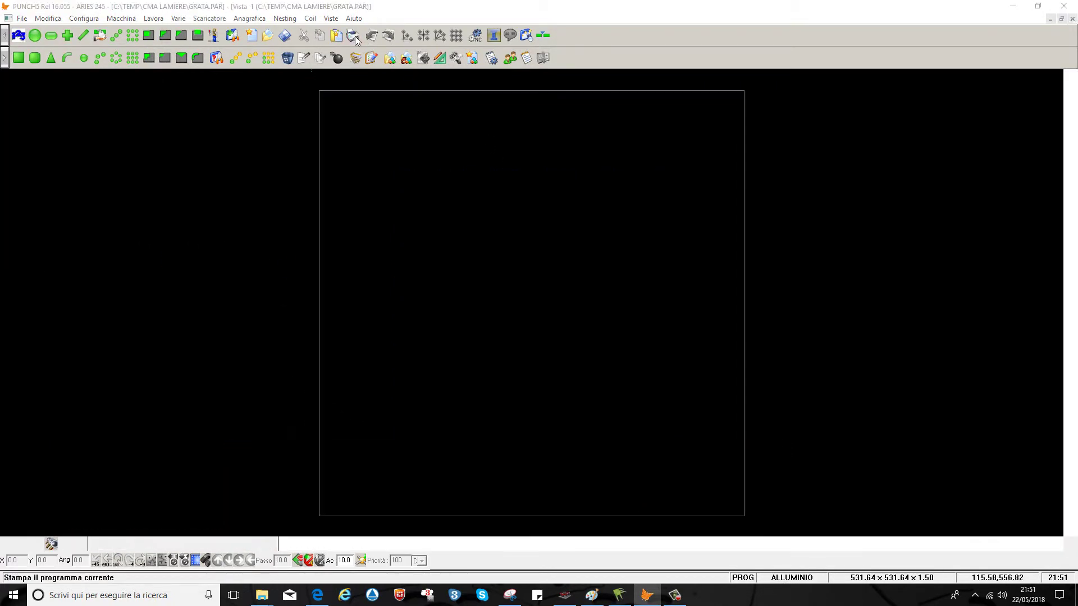
Step: Preview the Foglio di Lavoro report enlarged, then close it
click(446, 307)
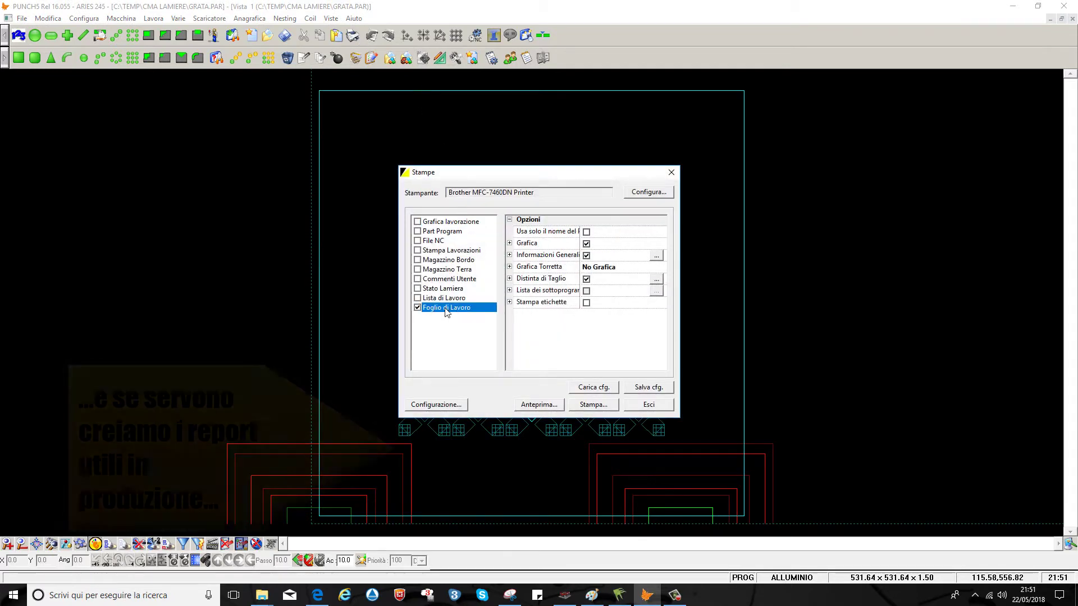
click(541, 404)
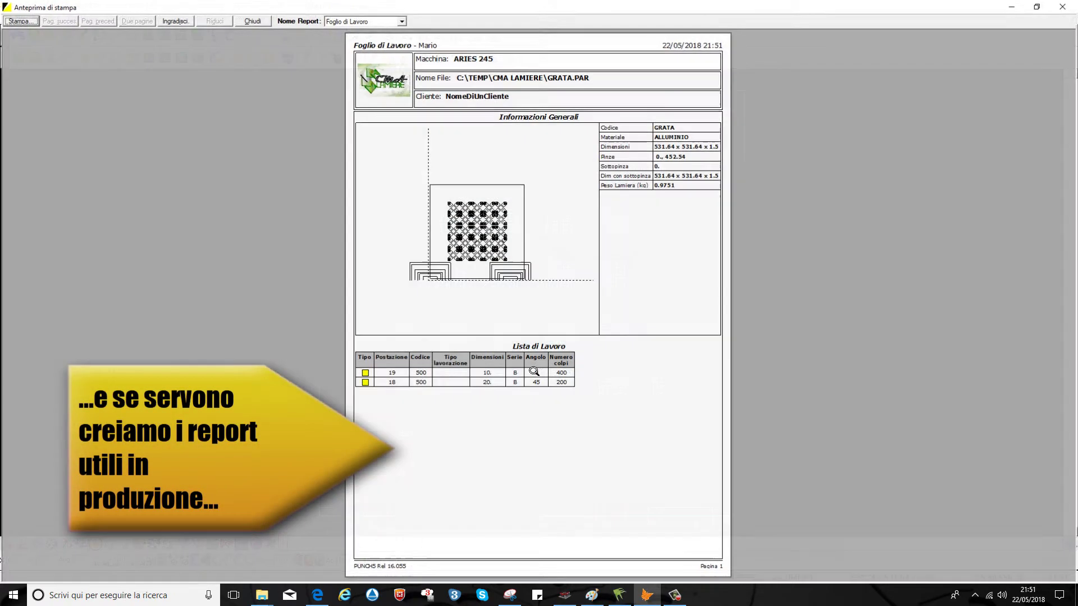
click(505, 161)
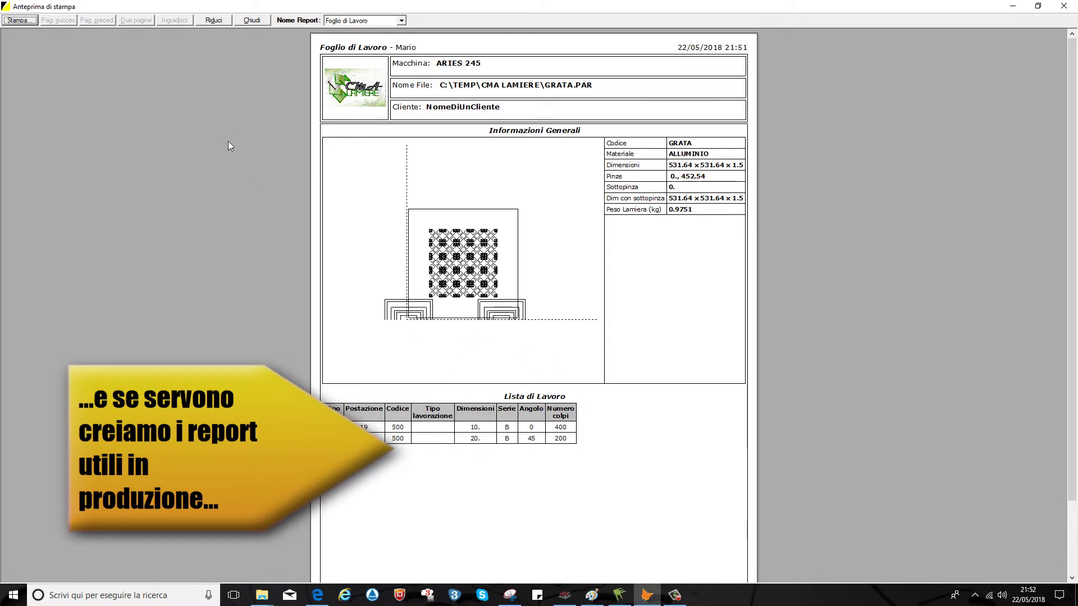
click(249, 21)
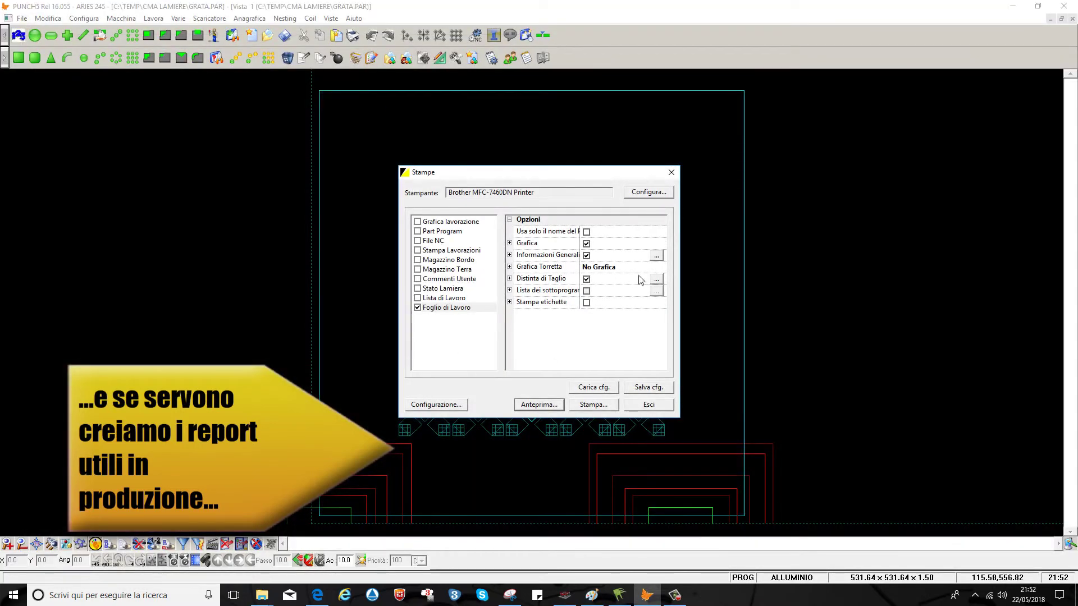
Step: Add Tempo Lavorazione to the report's general information and preview the updated report
click(655, 256)
mouse_move(537, 295)
mouse_down()
mouse_move(537, 341)
mouse_move(537, 303)
mouse_up()
click(506, 298)
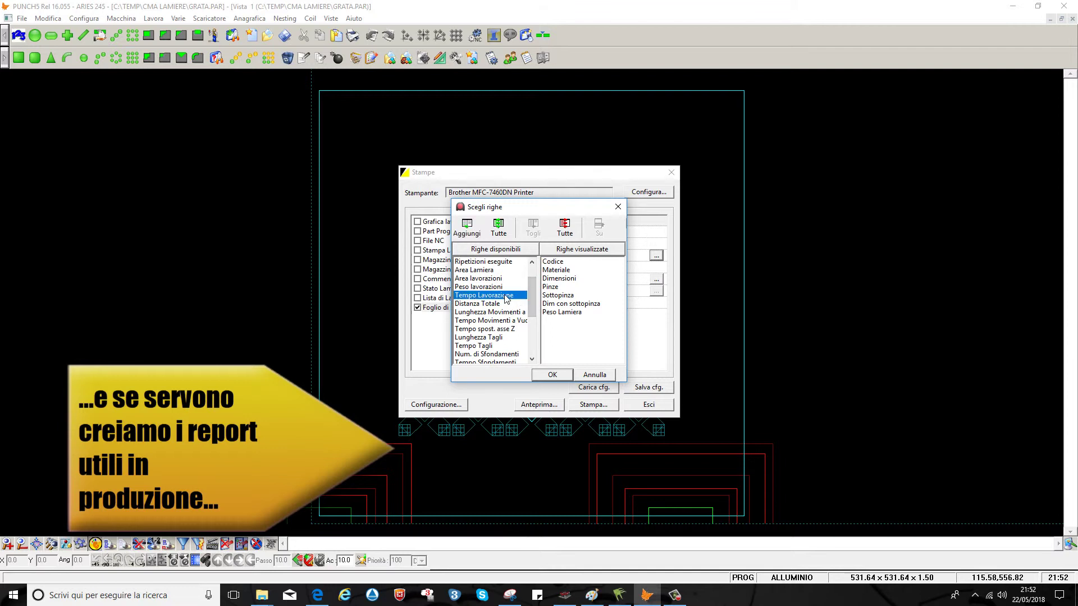
click(472, 233)
click(552, 375)
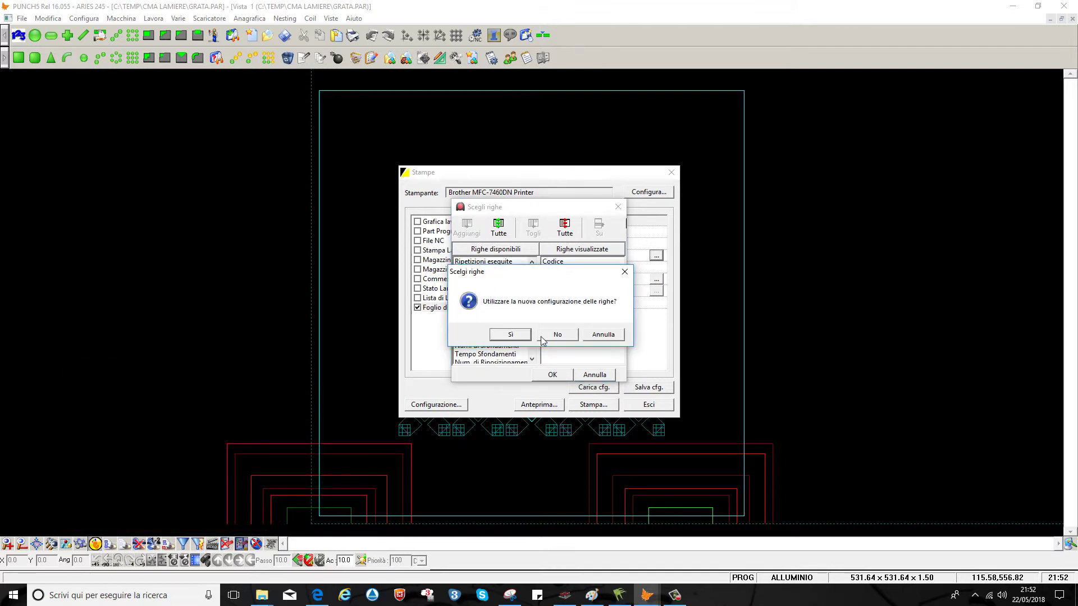
click(530, 337)
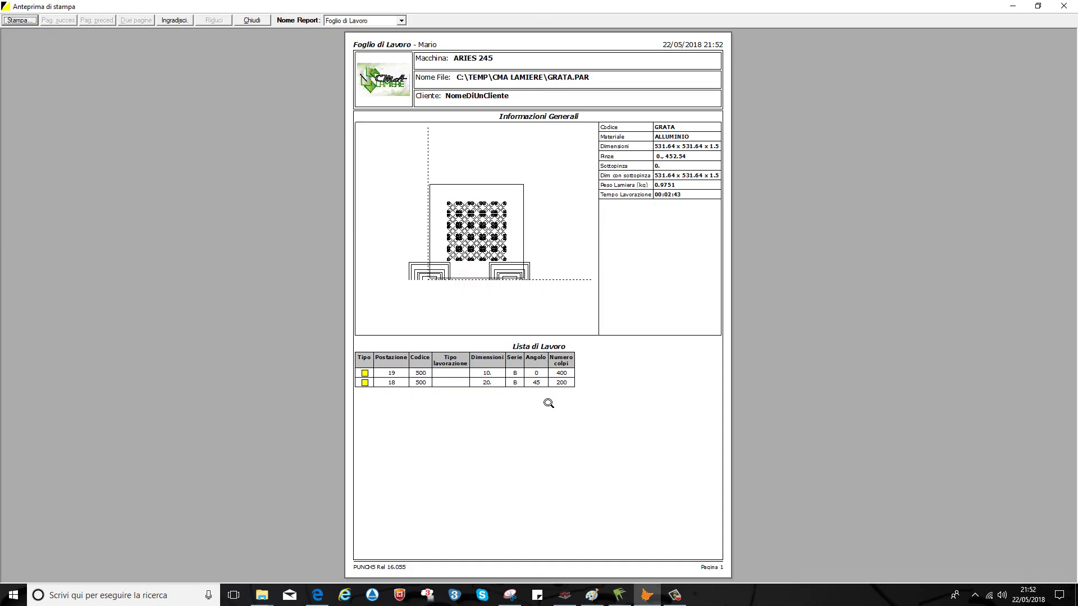
click(632, 197)
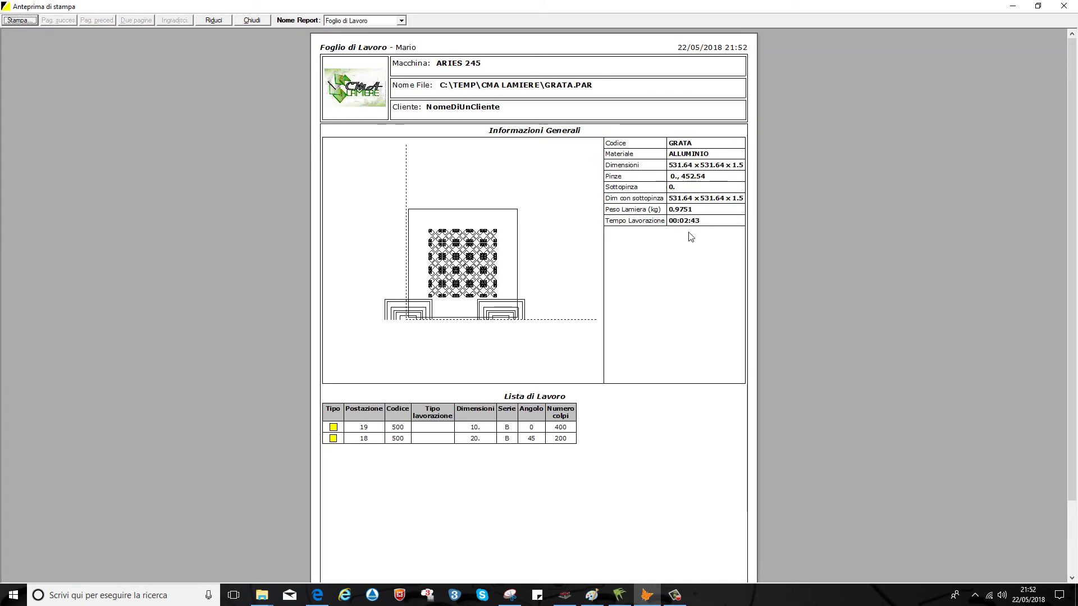
click(252, 20)
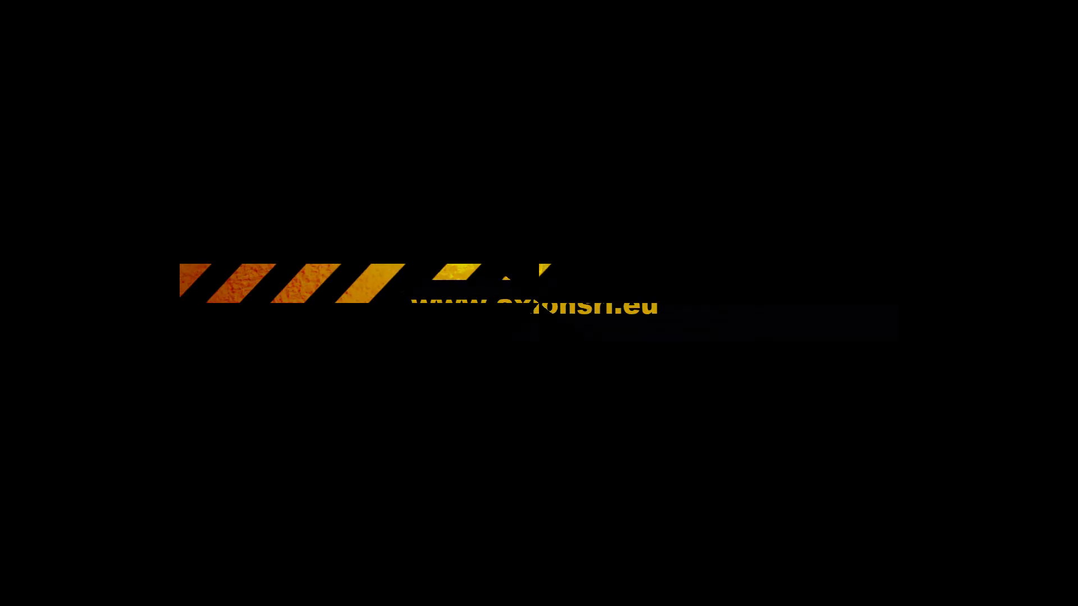